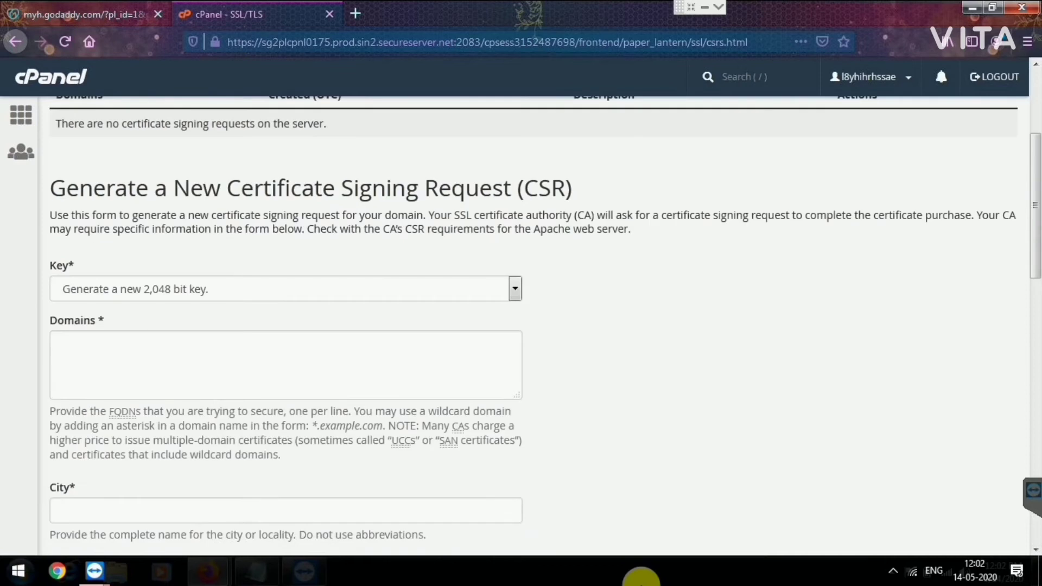
pyautogui.scroll(-1, 521, 326)
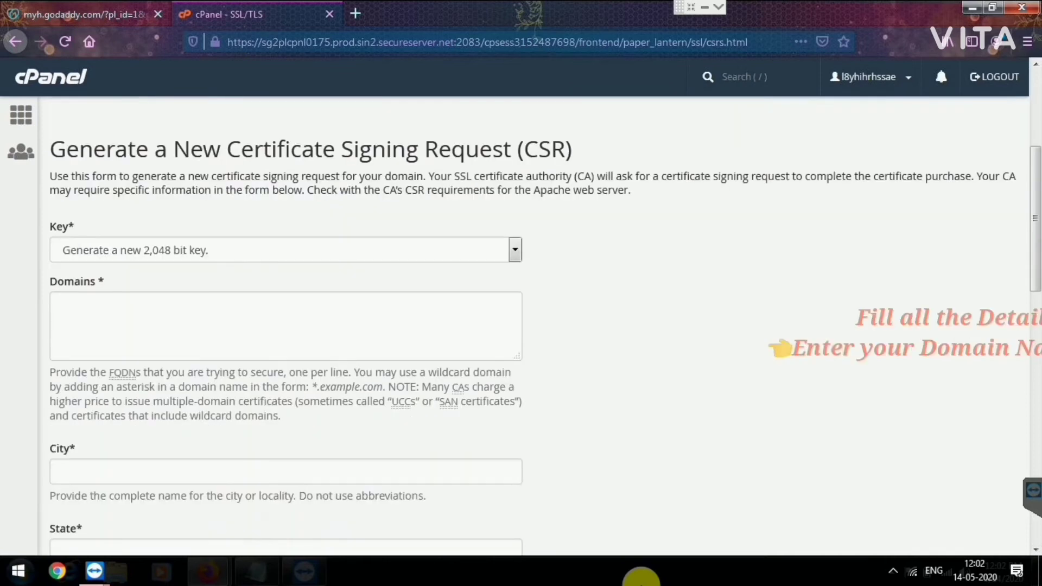
# Step: Enter domain livesarkarijobs.in, city New Delhi and state Delhi in the CSR form
pyautogui.click(285, 325)
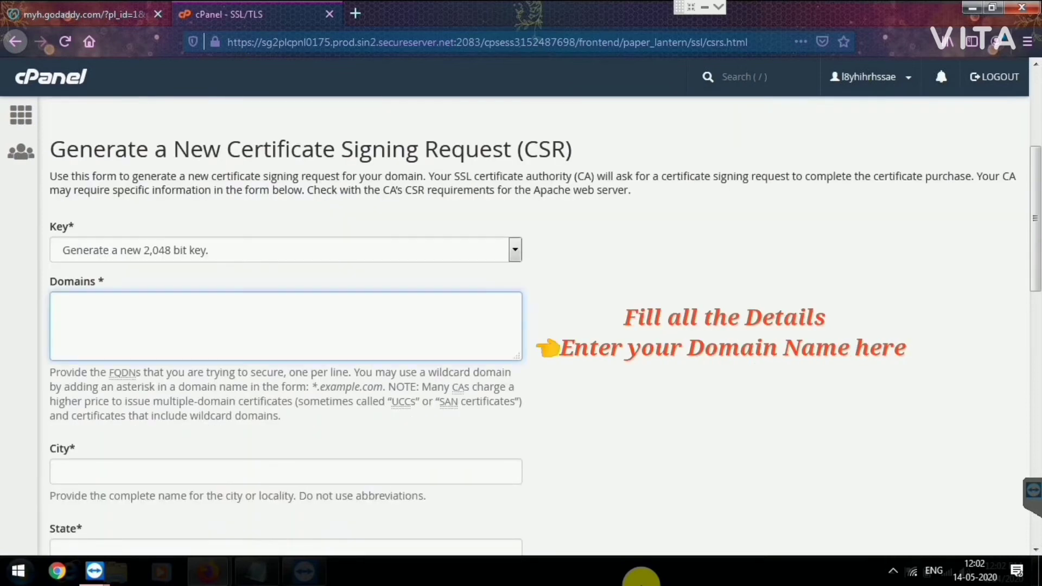
pyautogui.write('livesarkarijobs.in')
pyautogui.press('Tab')
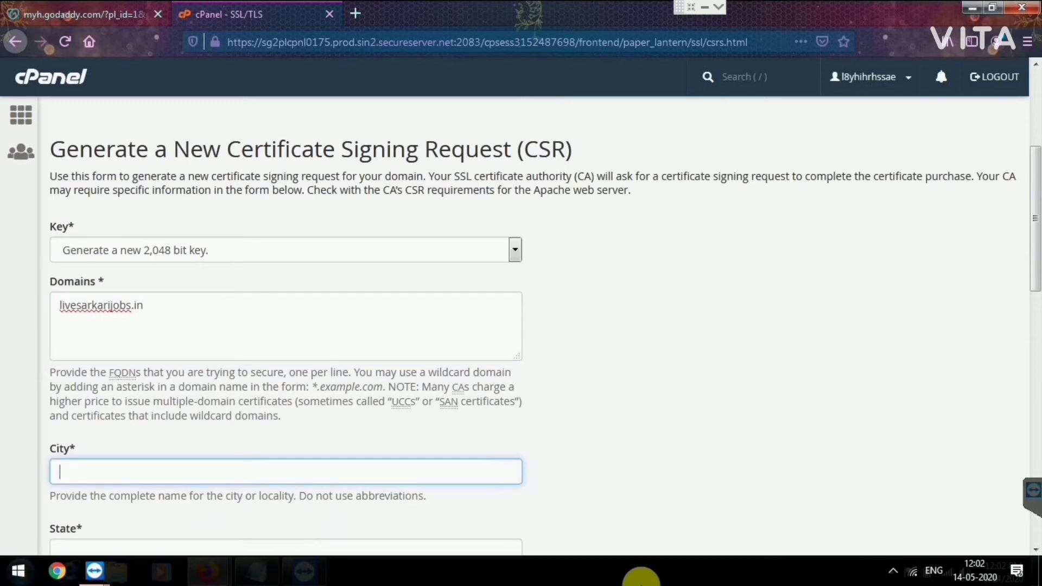
pyautogui.write('New Delhi')
pyautogui.press('Tab')
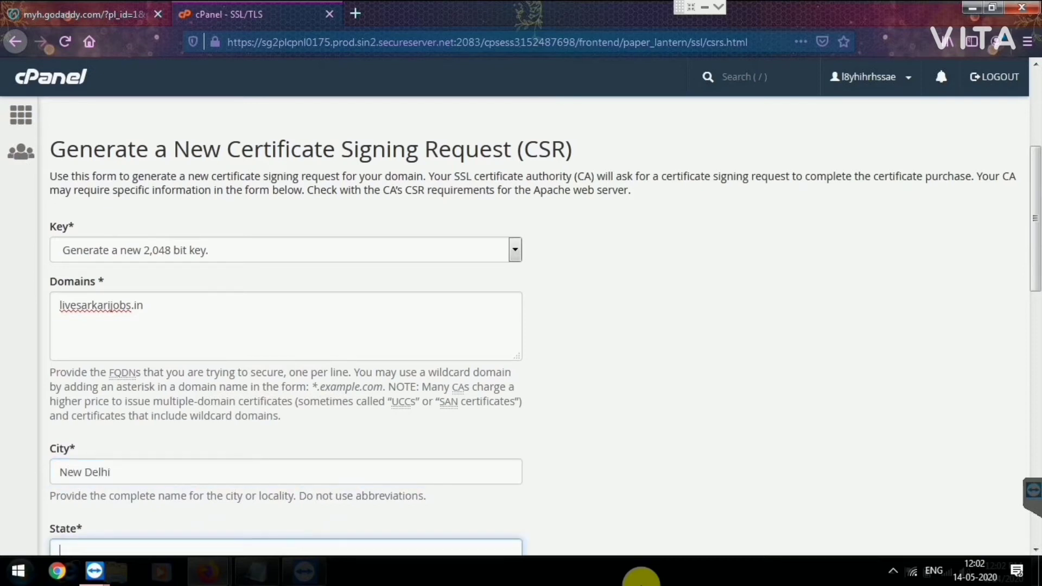
pyautogui.write('Delhi')
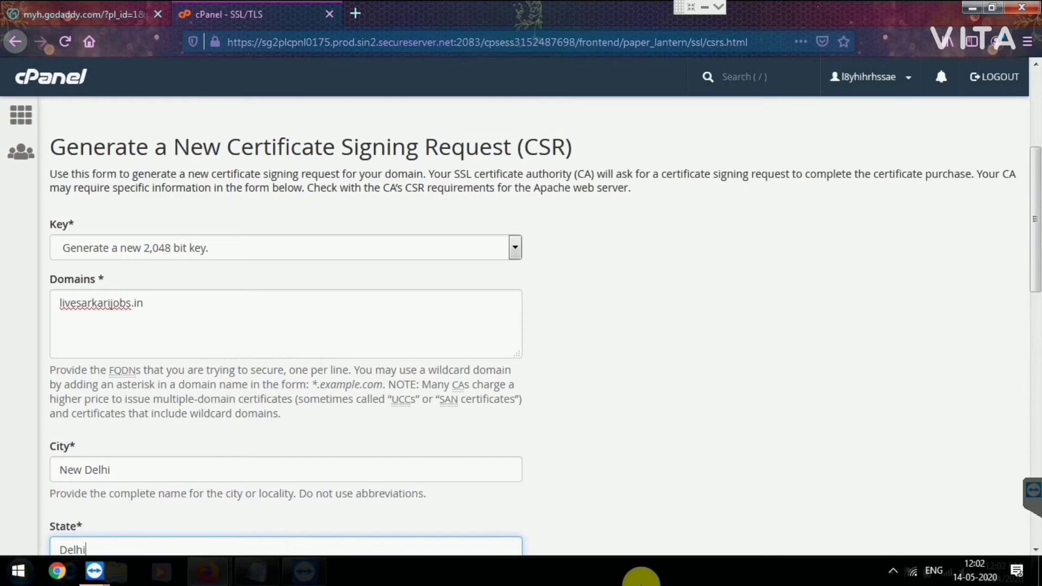
pyautogui.press('Tab')
pyautogui.scroll(-5, 286, 325)
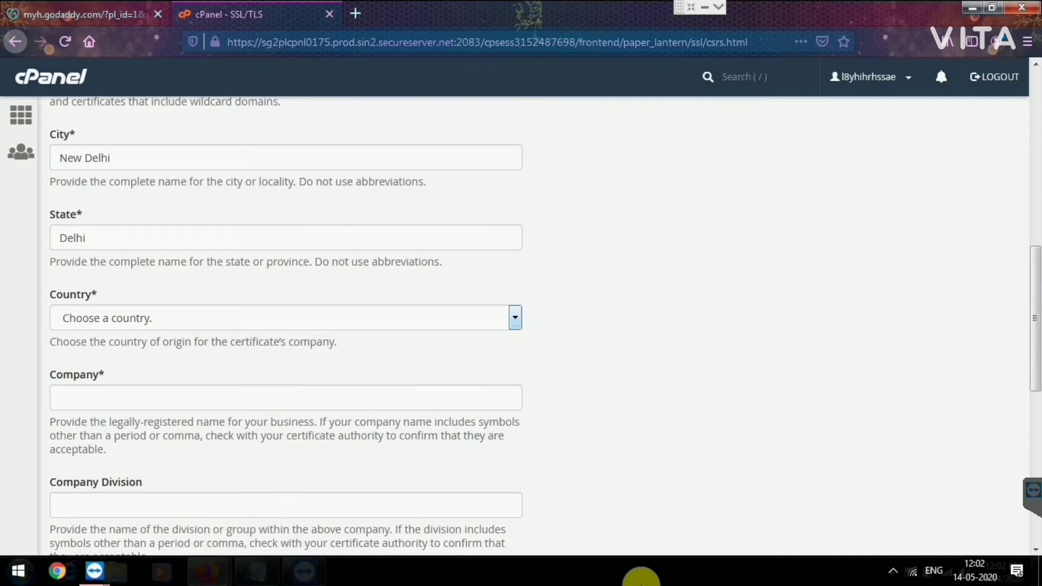
# Step: Set the CSR country to IN (India) and company to Live Sarkari Jobs
pyautogui.click(285, 318)
pyautogui.press('i')
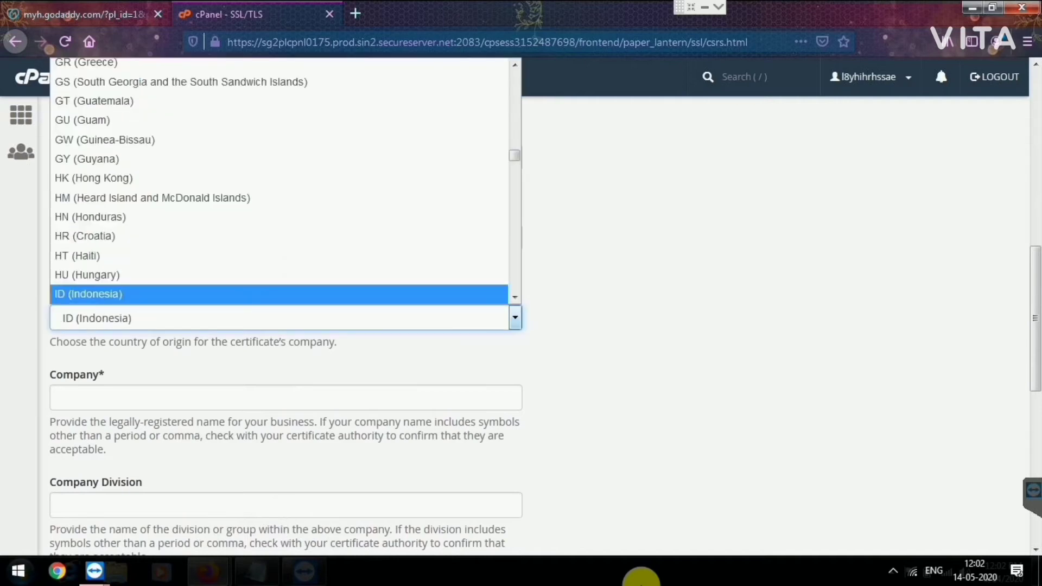
pyautogui.press('d')
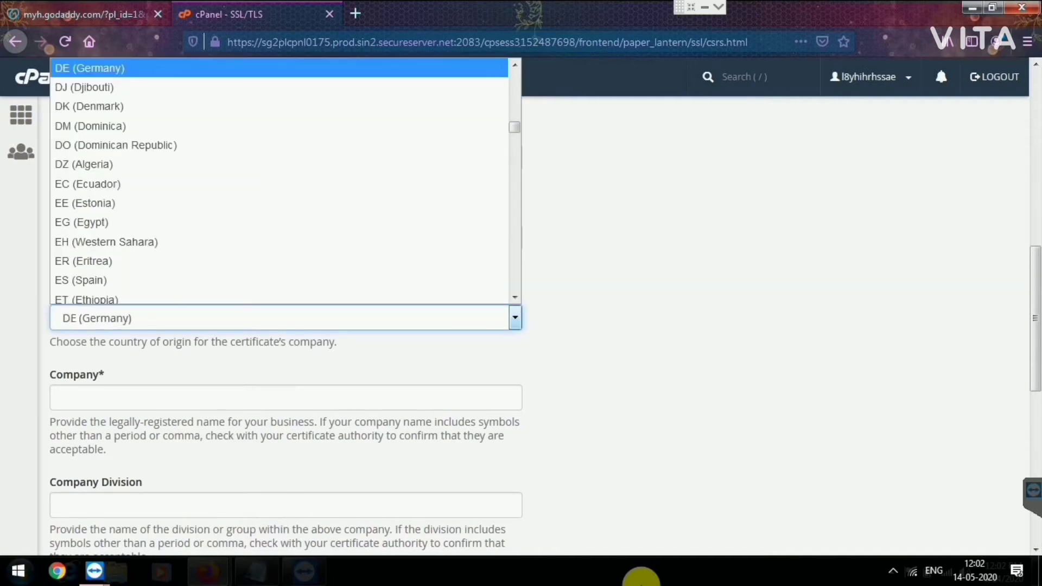
pyautogui.click(286, 318)
pyautogui.click(285, 318)
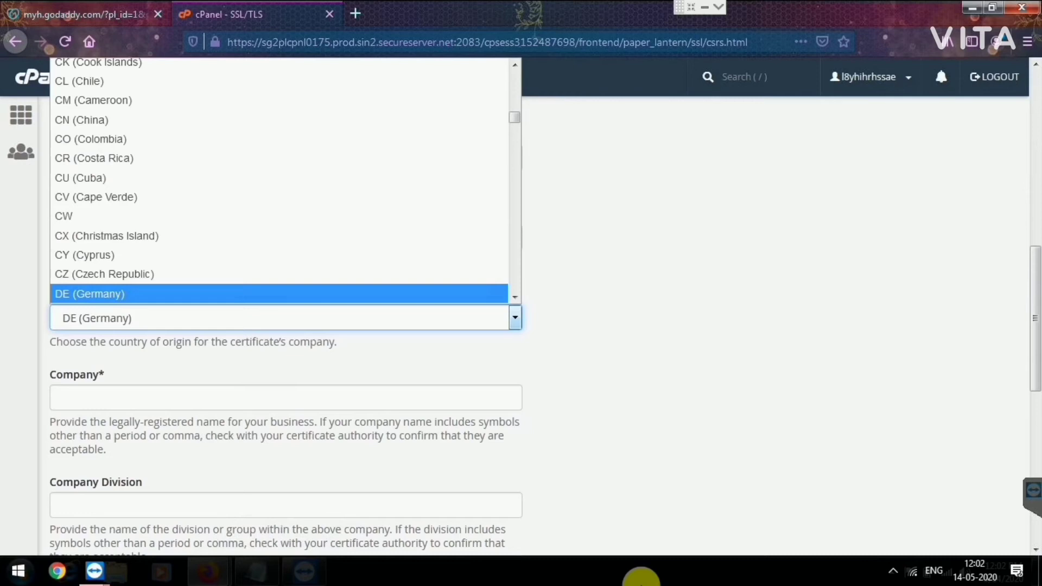
pyautogui.press('i')
pyautogui.press('n')
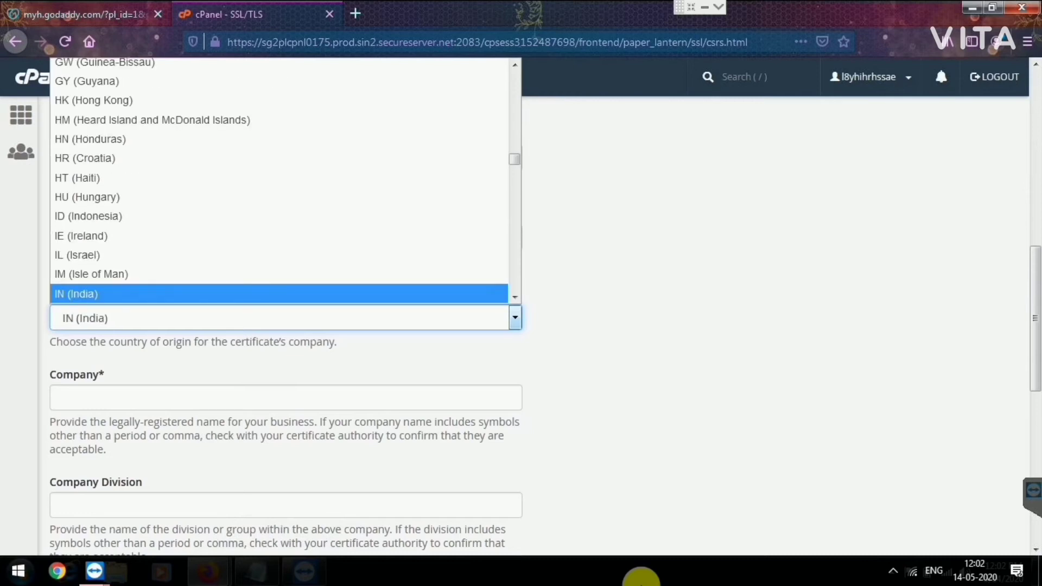
pyautogui.press('Return')
pyautogui.press('Tab')
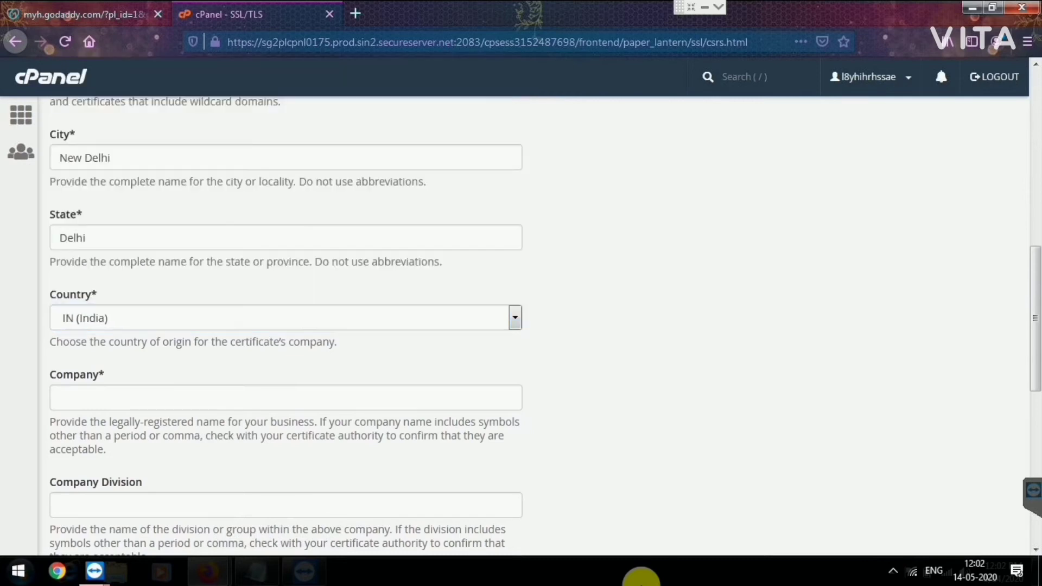
pyautogui.press('Tab')
pyautogui.write('Liv')
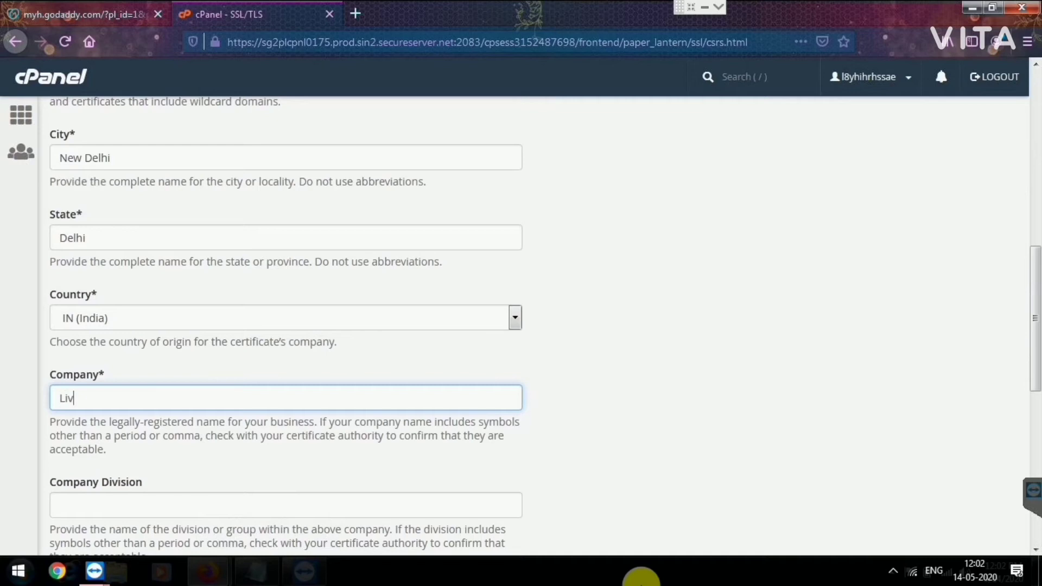
pyautogui.write('e Sarkari Jobs')
pyautogui.press('Tab')
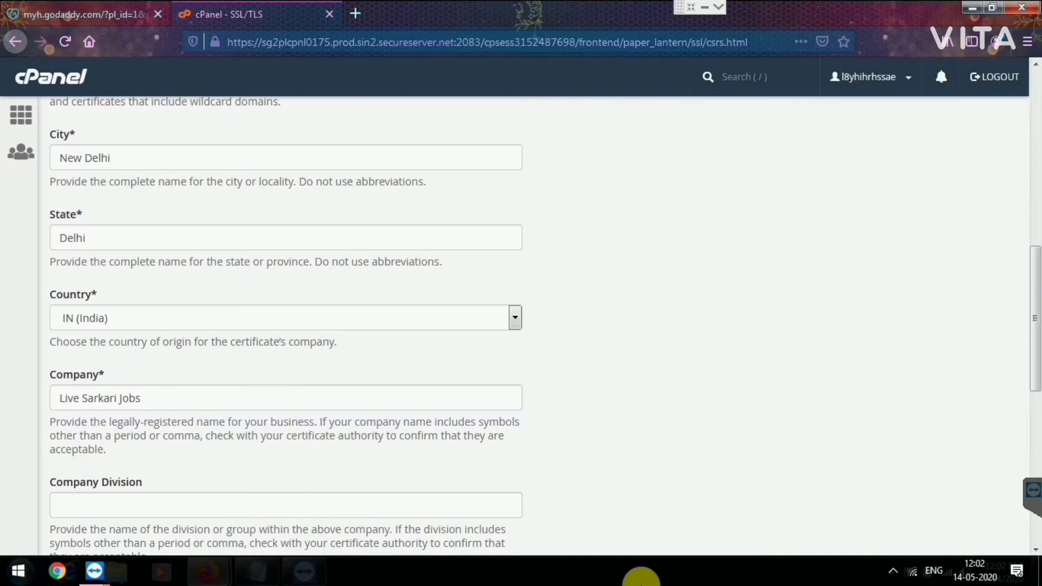
# Step: Enter the contact's e-mail address in the CSR Email field, fixing a typo
pyautogui.scroll(-5, 640, 576)
pyautogui.click(162, 302)
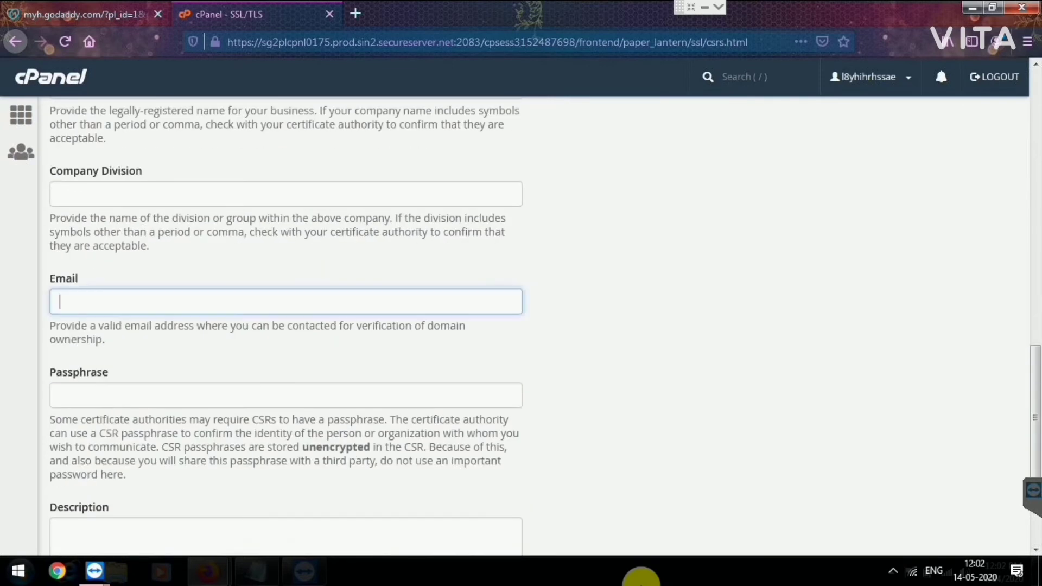
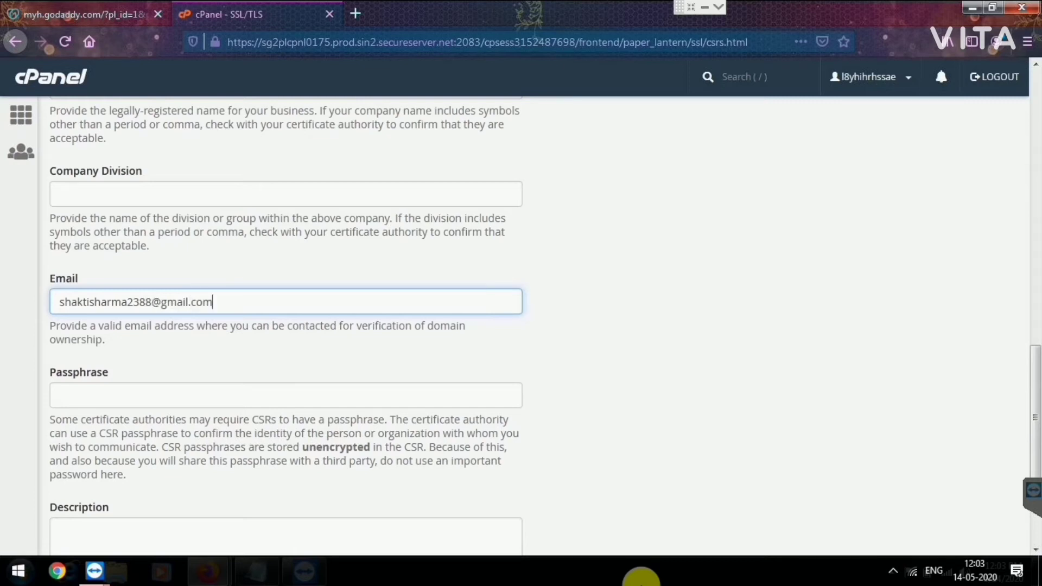
pyautogui.click(641, 577)
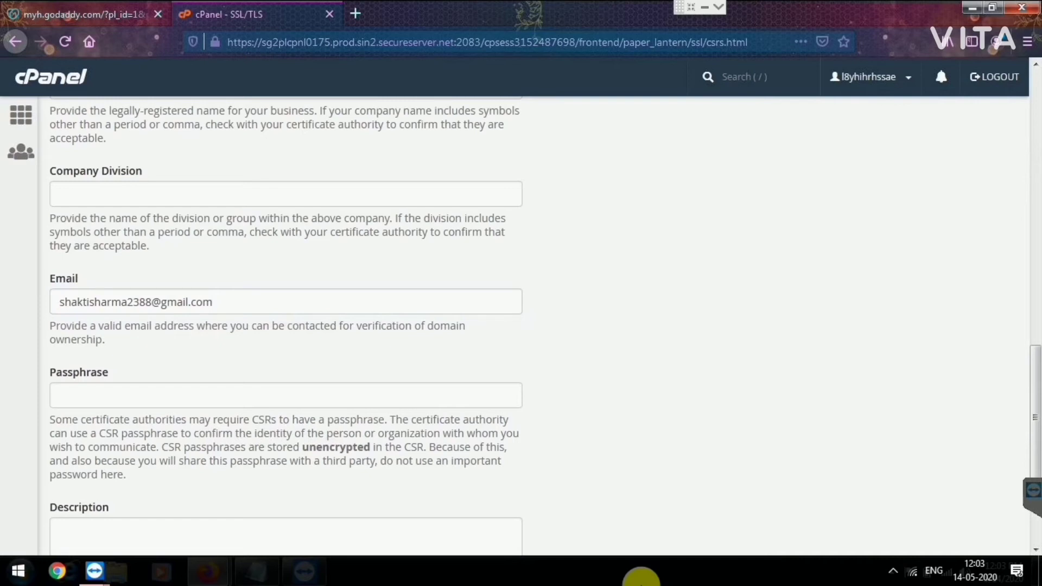
pyautogui.scroll(-3, 641, 577)
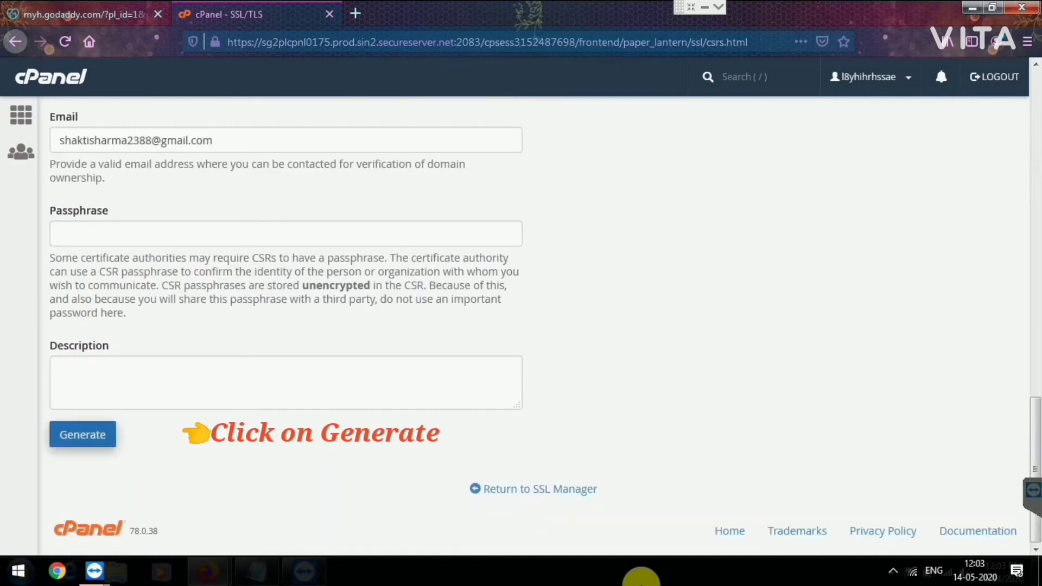
# Step: Generate the livesarkarijobs.in CSR, then select and copy the encoded CSR block
pyautogui.click(82, 434)
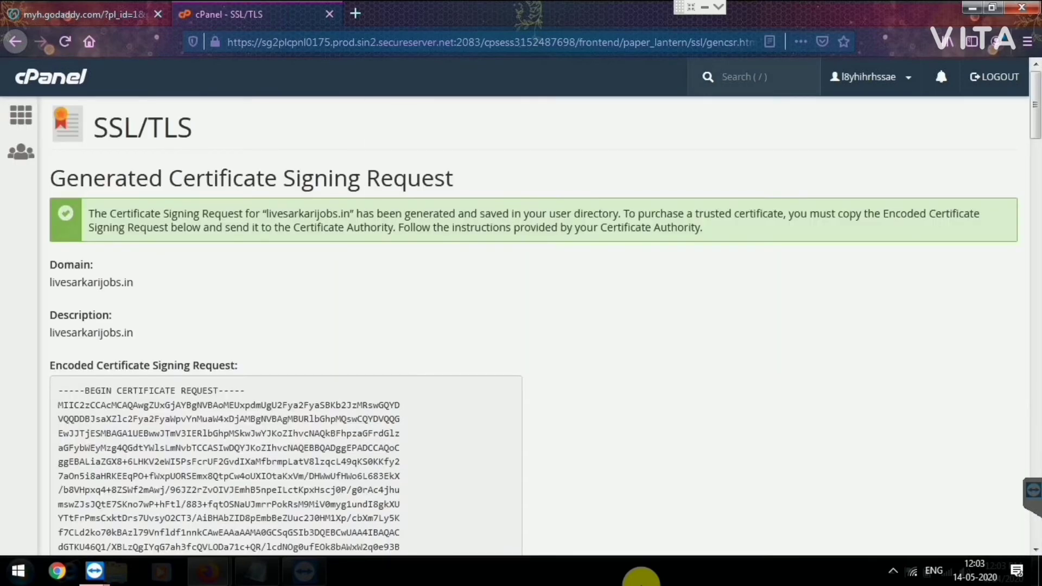
pyautogui.scroll(-3, 532, 325)
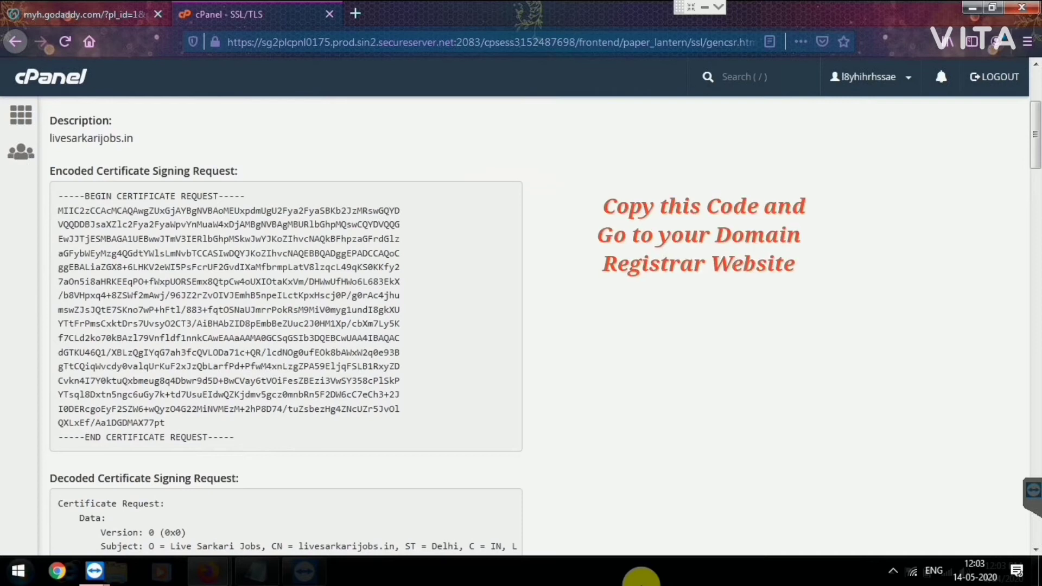
pyautogui.moveTo(235, 438); pyautogui.dragTo(58, 196)
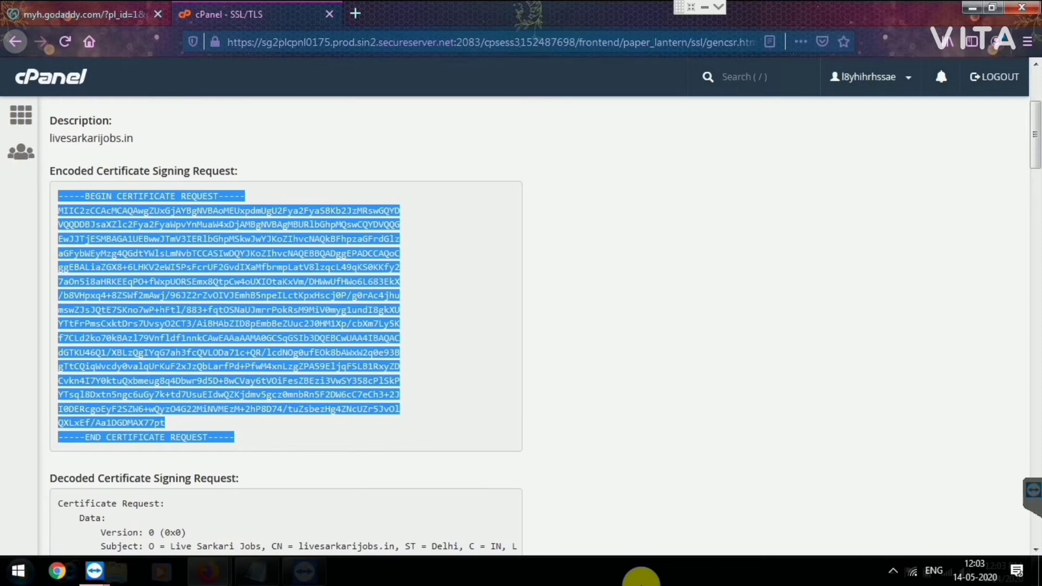
pyautogui.rightClick(91, 233)
pyautogui.click(130, 243)
pyautogui.click(461, 282)
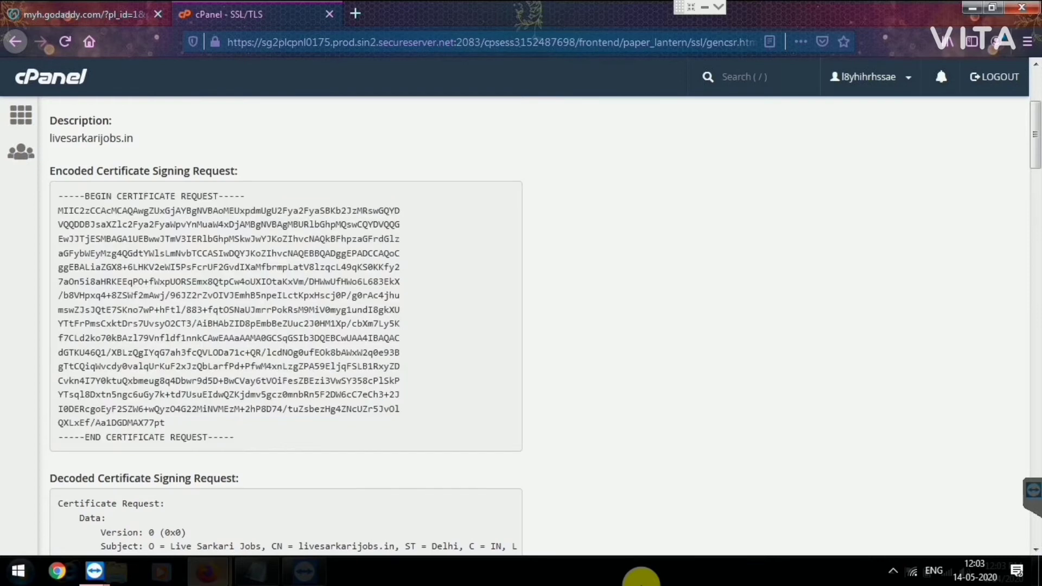
# Step: In GoDaddy, open Manage and then Rekey & Manage for the Standard SSL certificate
pyautogui.moveTo(208, 571)
pyautogui.click(293, 488)
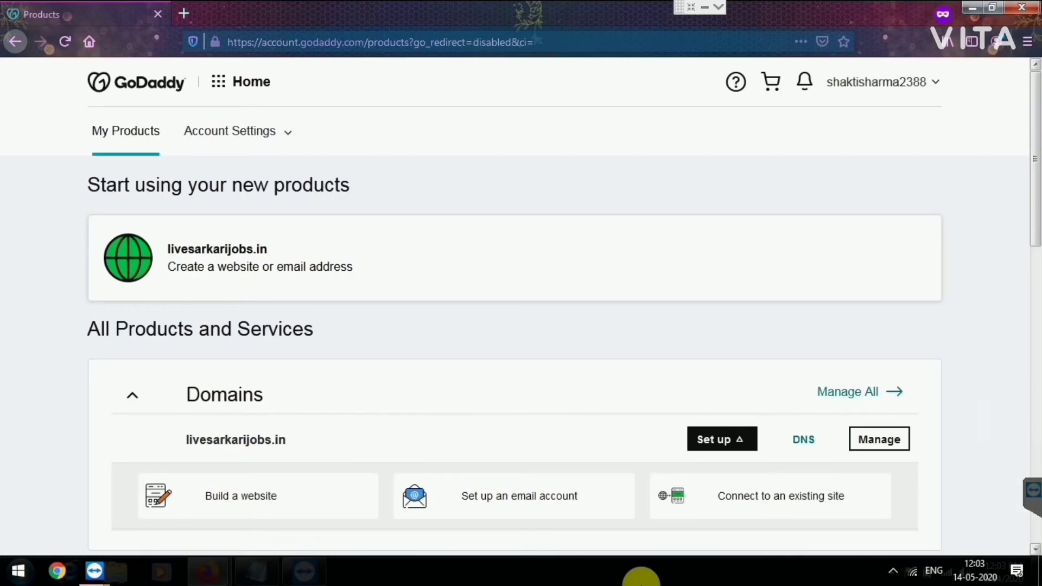
pyautogui.scroll(-10, 516, 304)
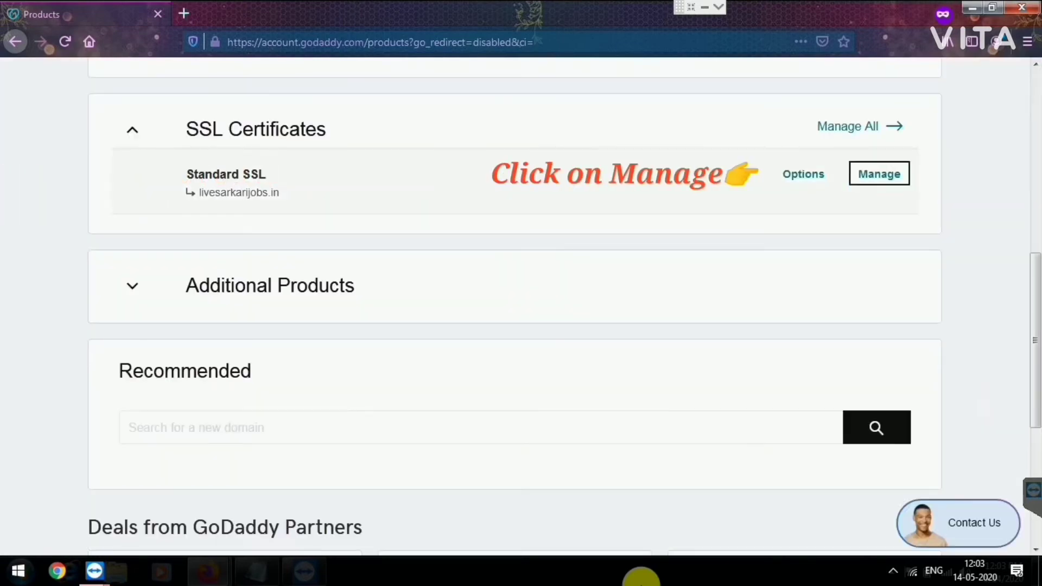
pyautogui.click(879, 173)
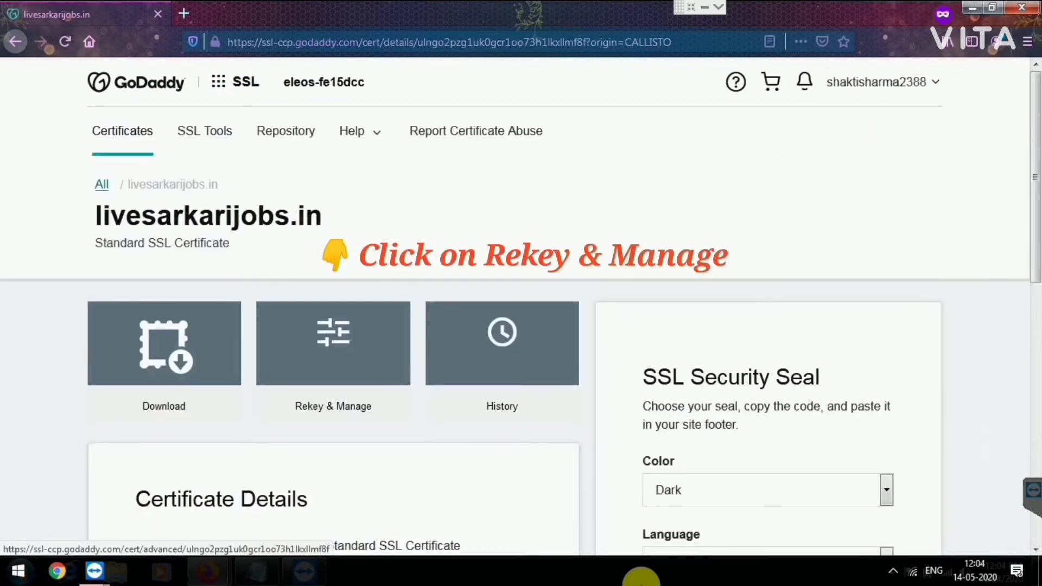
pyautogui.click(333, 344)
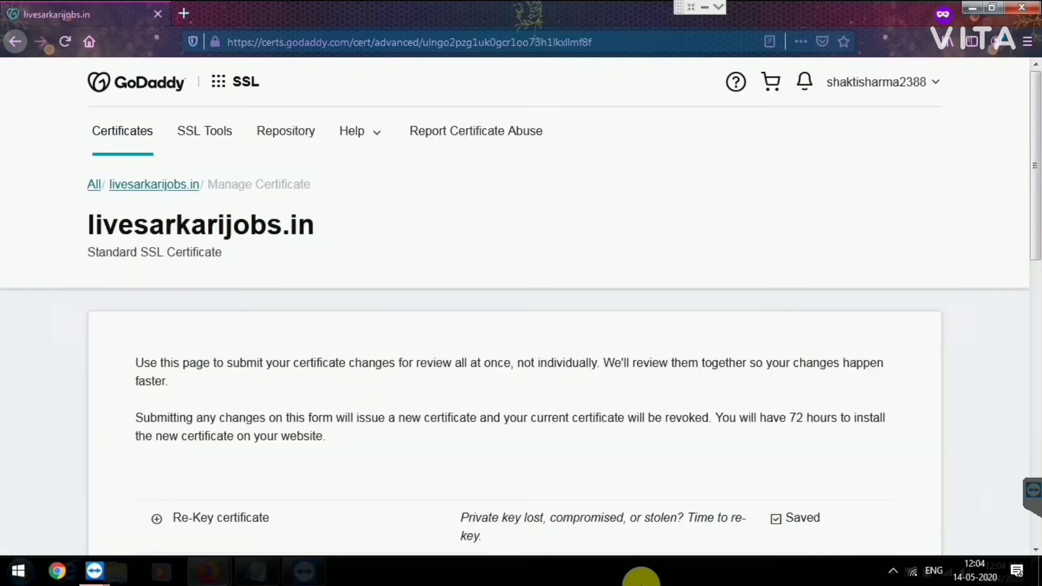
# Step: Paste the copied CSR into GoDaddy's Re-Key field and save it
pyautogui.scroll(-6, 641, 585)
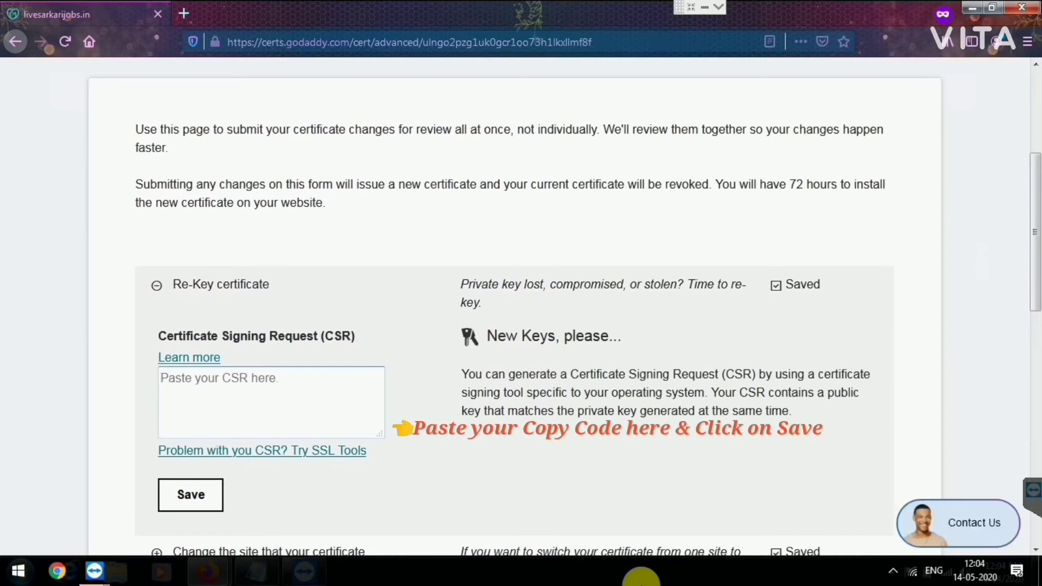
pyautogui.hotkey('ctrl', 'v')
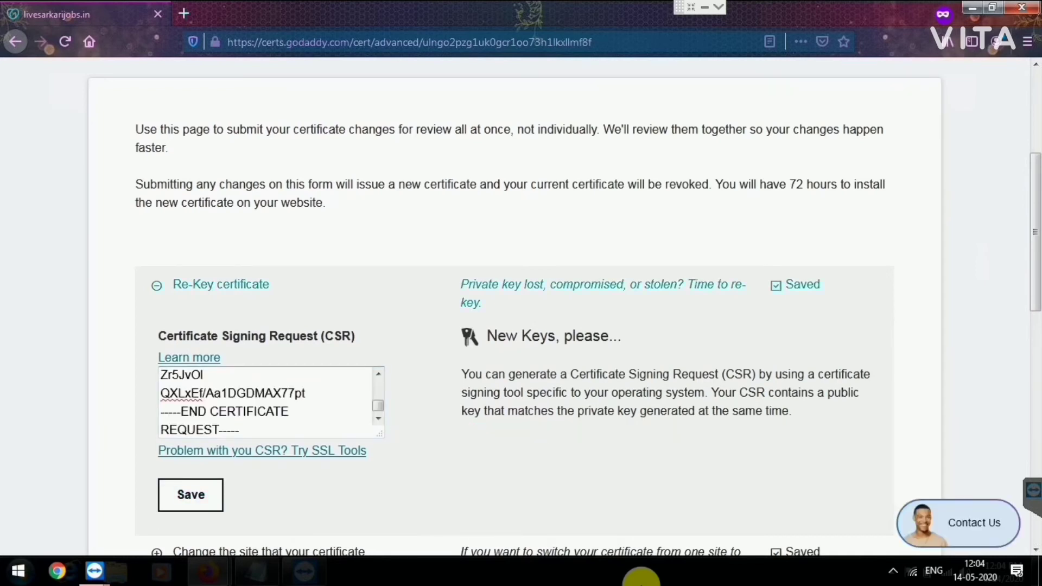
pyautogui.scroll(-4, 641, 575)
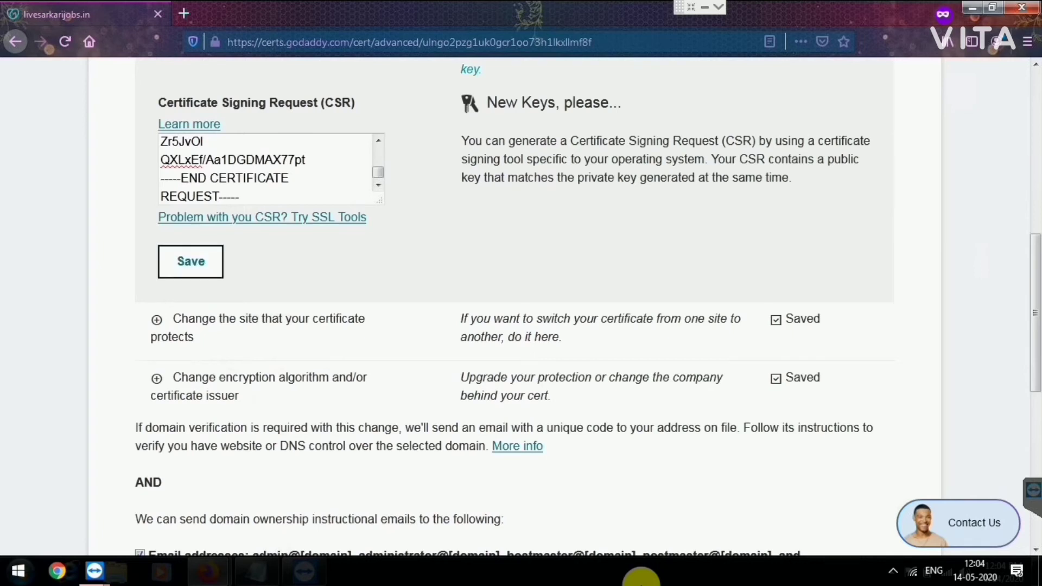
pyautogui.click(190, 262)
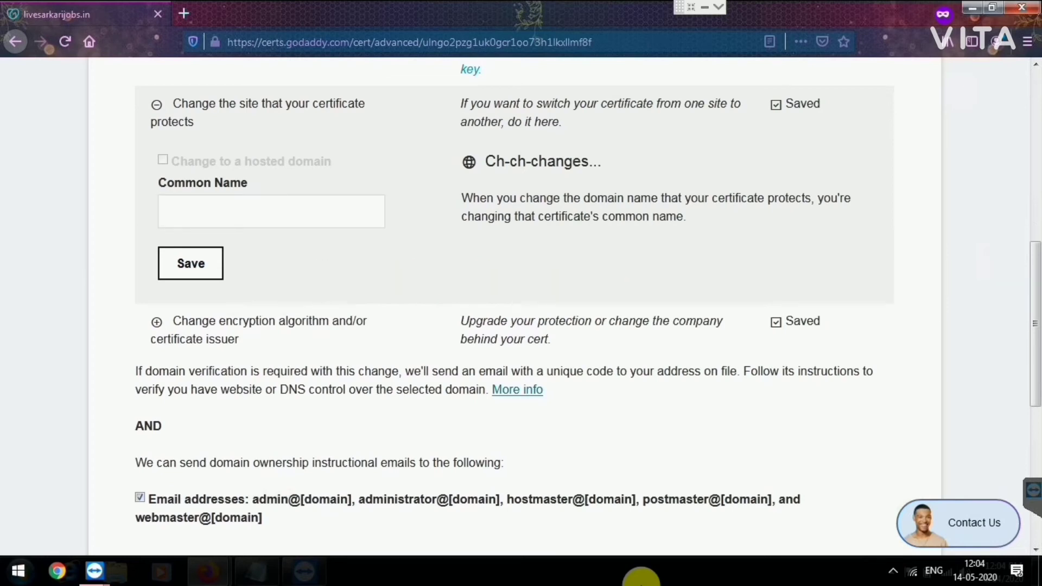
# Step: Set the certificate Common Name to livesarkarijobs.in and save
pyautogui.click(271, 211)
pyautogui.write('li')
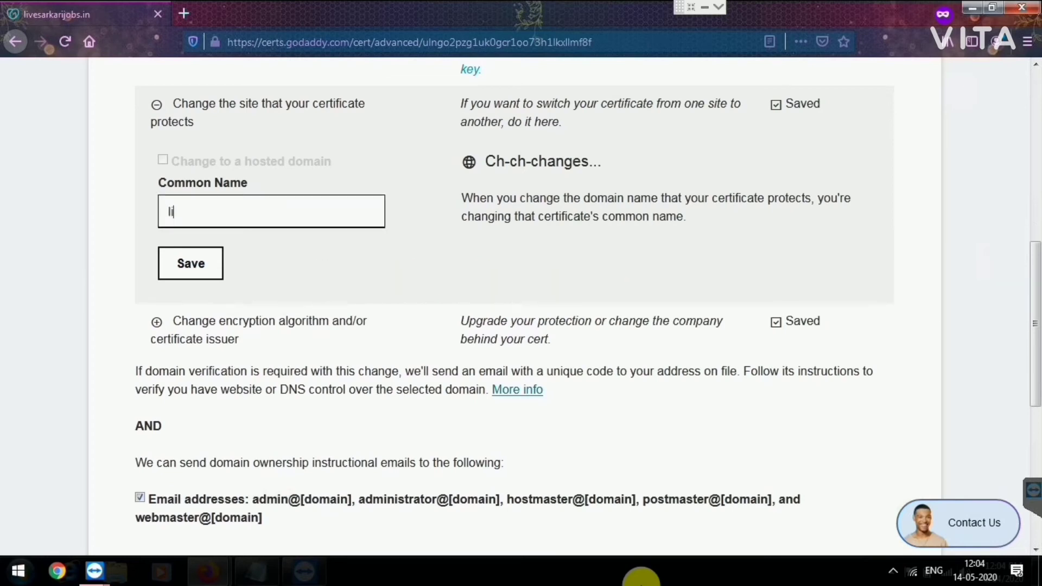
pyautogui.write('vesarkarijobs.in')
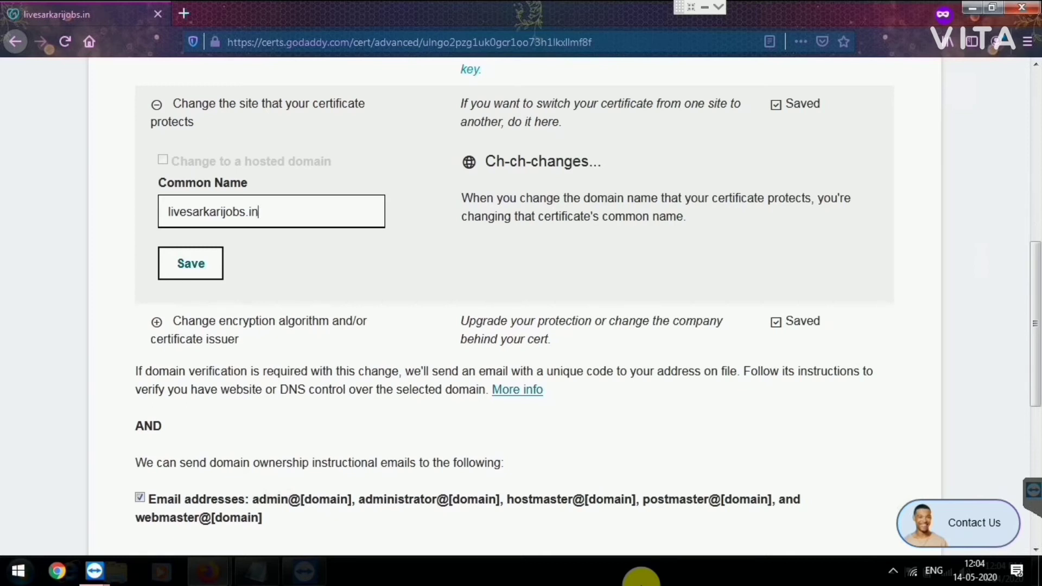
pyautogui.click(626, 103)
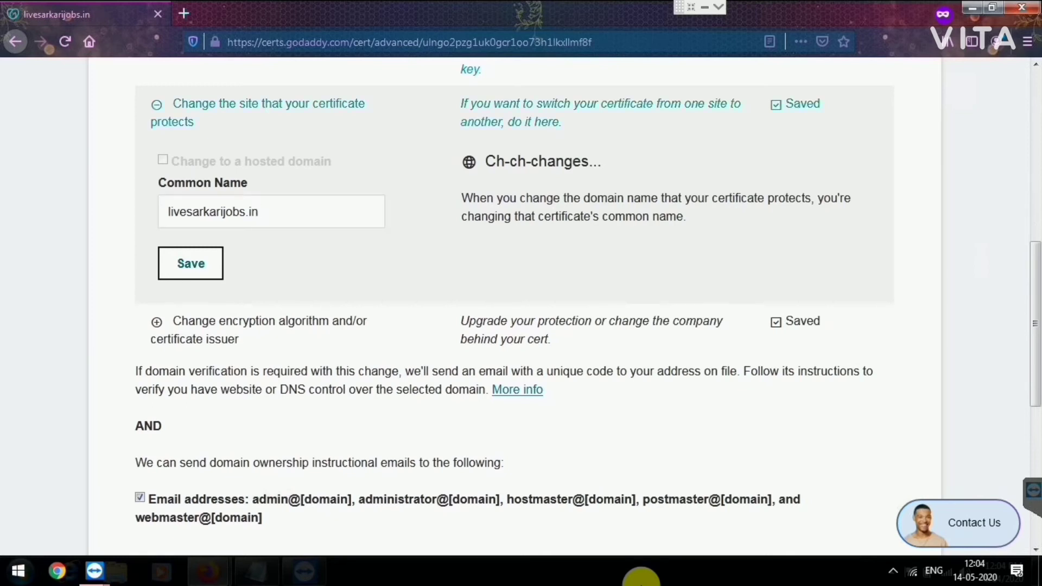
# Step: Expand Change encryption algorithm, then submit all saved re-key changes
pyautogui.click(156, 321)
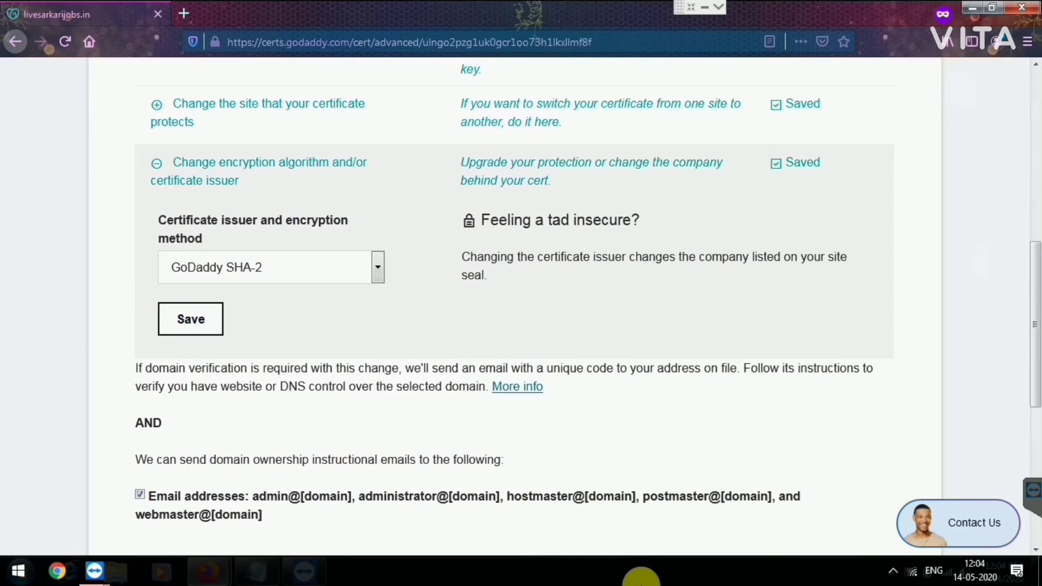
pyautogui.scroll(-4, 514, 309)
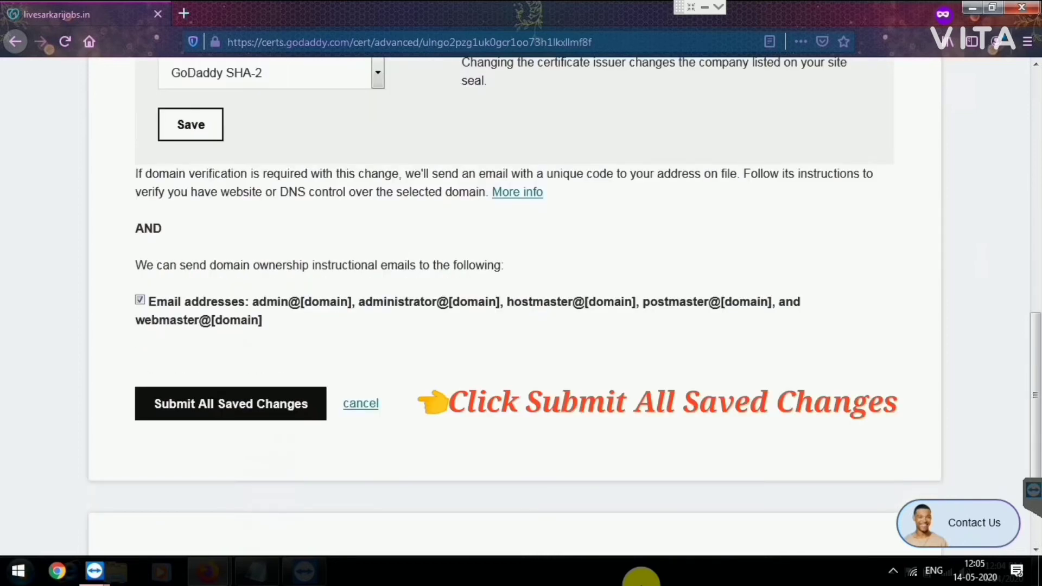
pyautogui.click(230, 403)
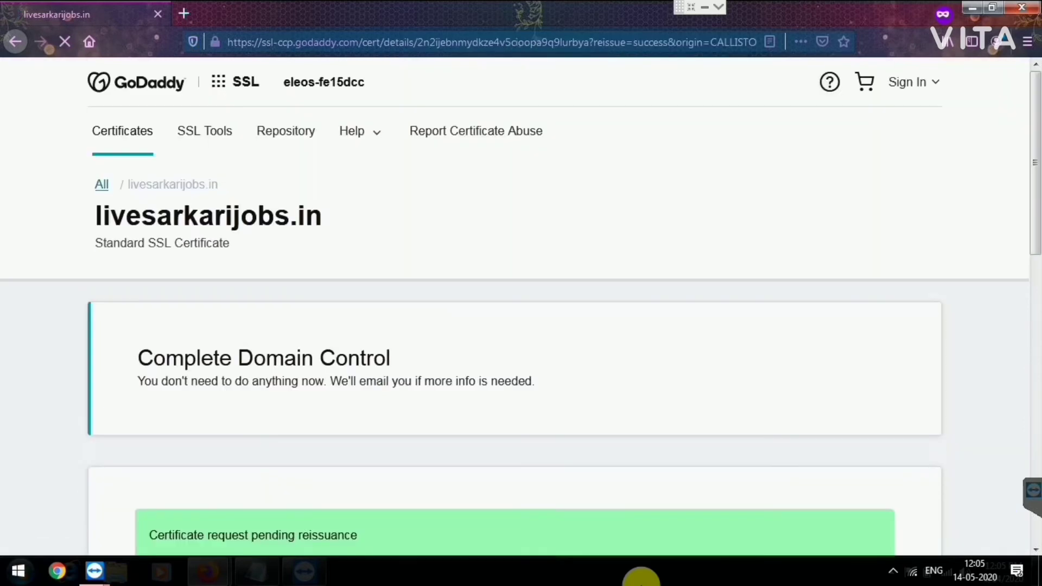
# Step: Reload the certificate page until status shows Certificate issued, valid 5/14/2020–5/1/2021
pyautogui.scroll(-5, 521, 304)
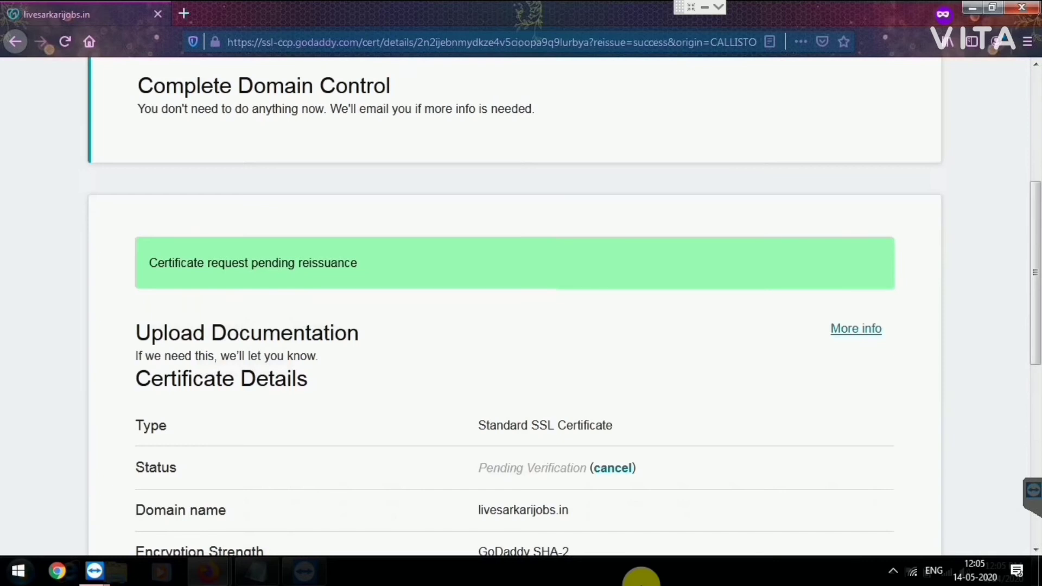
pyautogui.scroll(-3, 521, 304)
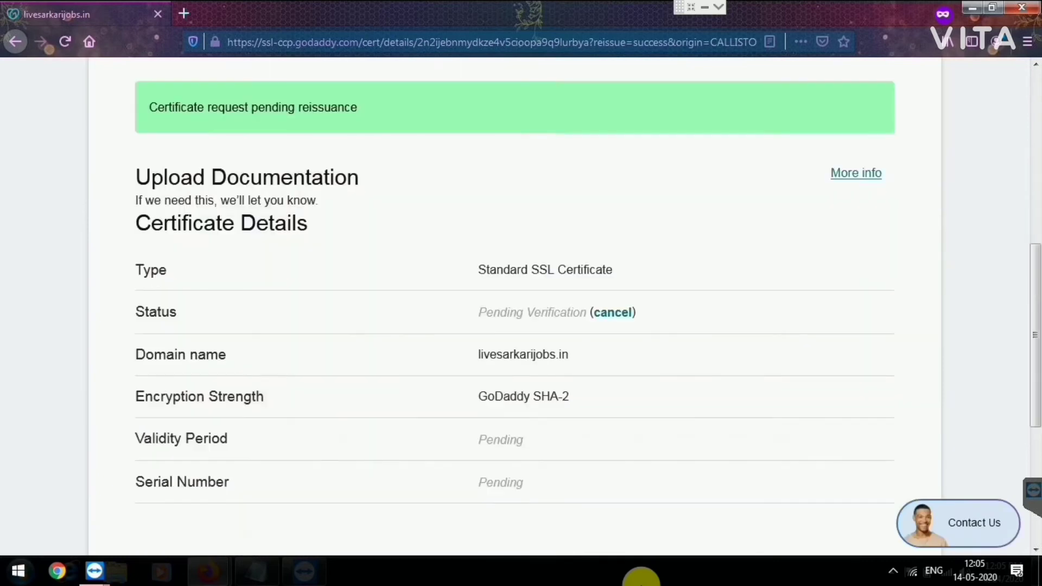
pyautogui.scroll(-5, 521, 303)
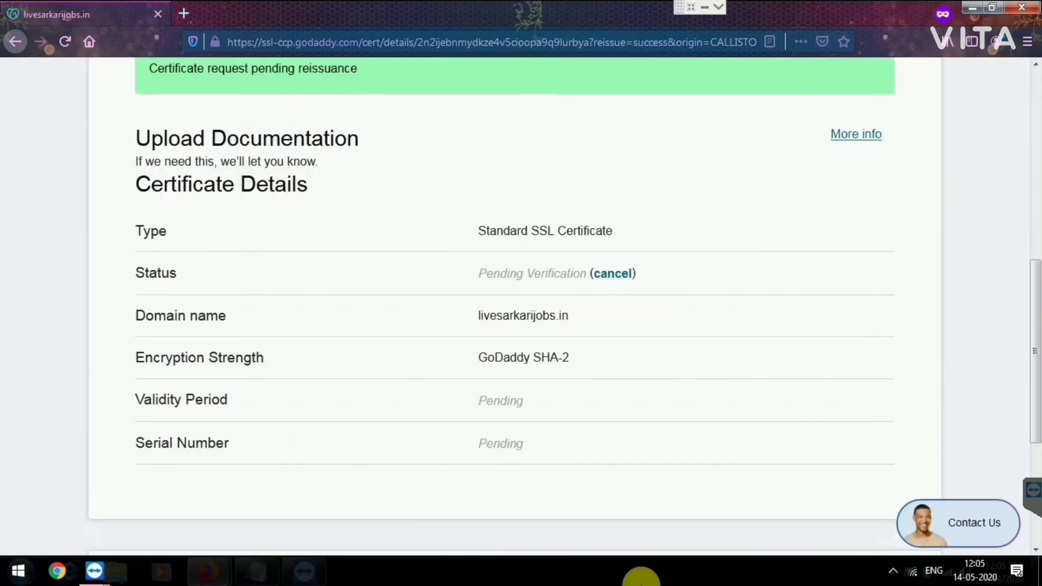
pyautogui.scroll(10, 521, 304)
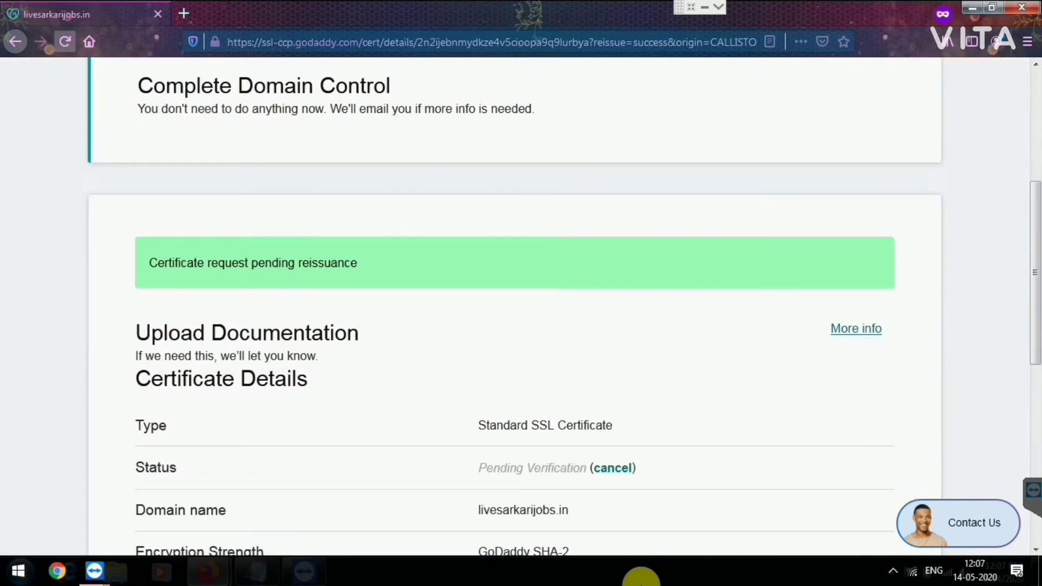
pyautogui.press('F5')
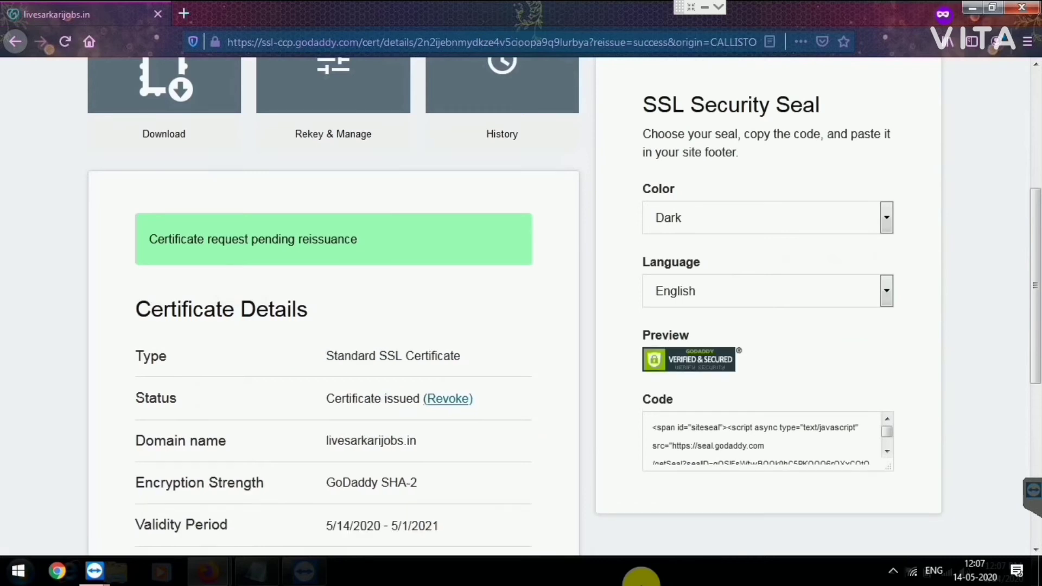
# Step: Choose Apache as server type and save the livesarkarijobs.in.zip certificate download
pyautogui.scroll(5, 641, 584)
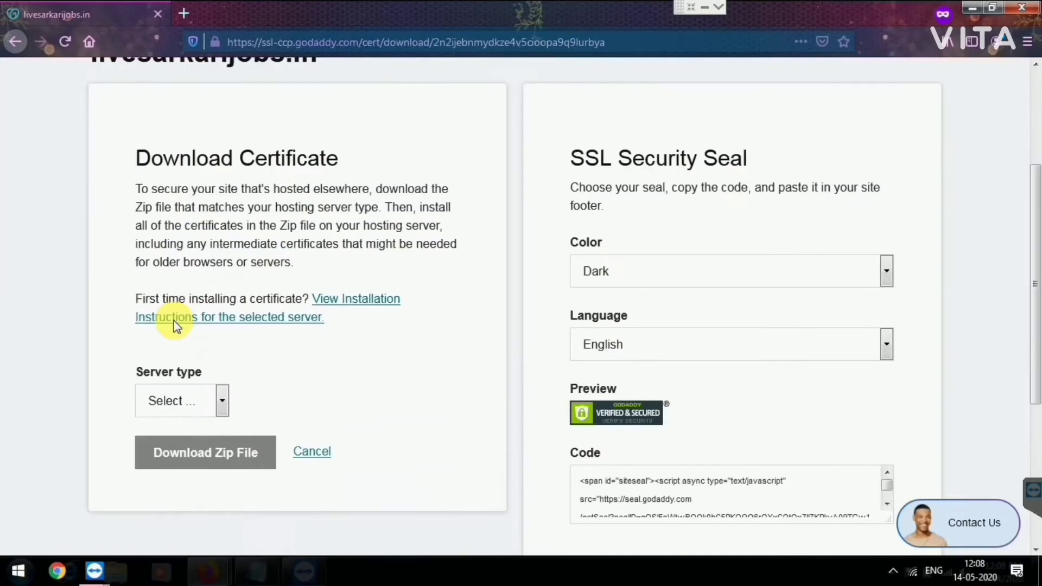
pyautogui.scroll(-1, 177, 325)
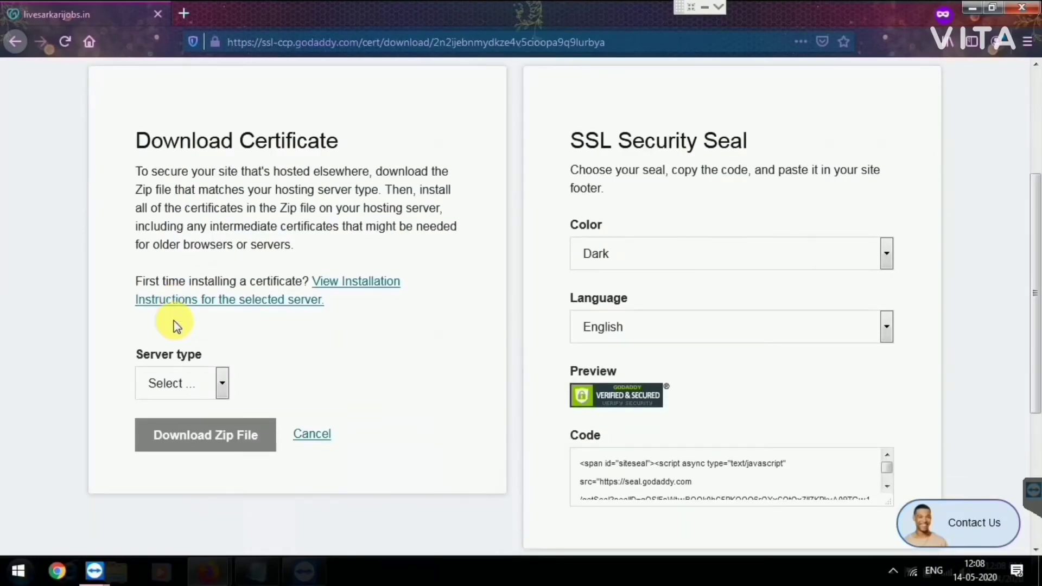
pyautogui.hotkey('alt', 'Down')
pyautogui.press('Down')
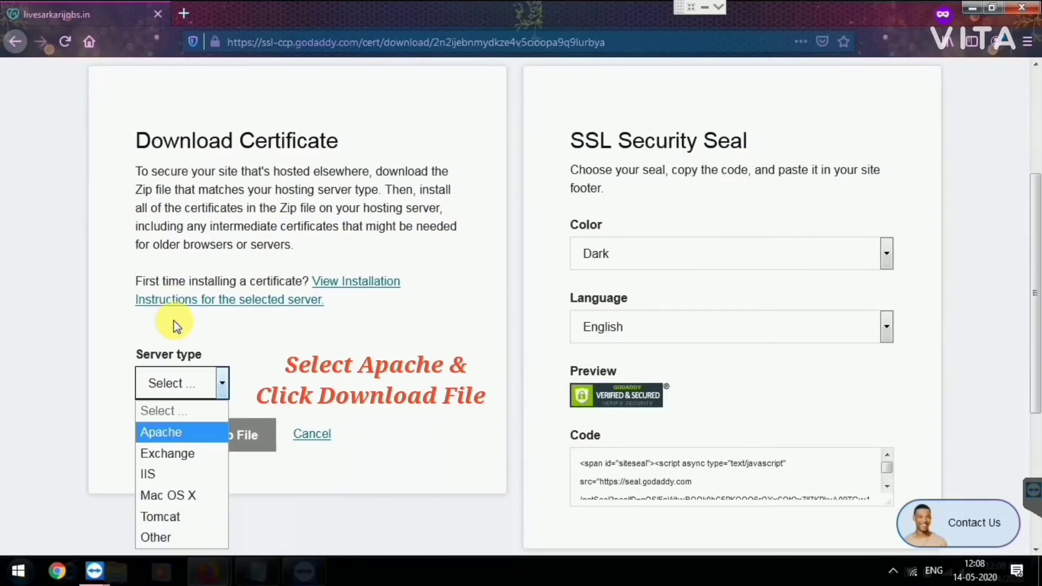
pyautogui.press('Return')
pyautogui.press('Tab')
pyautogui.press('Return')
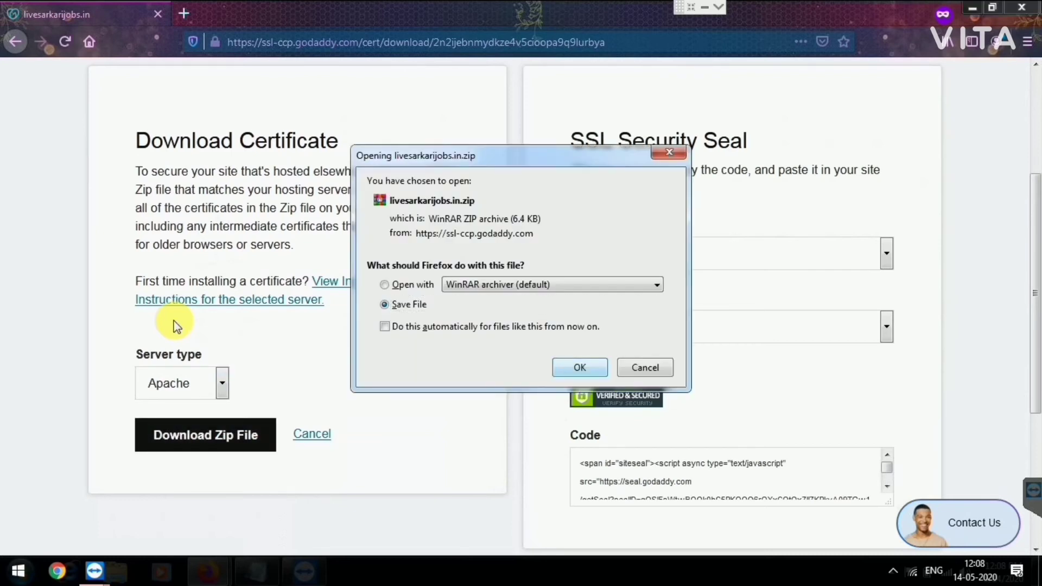
pyautogui.press('Return')
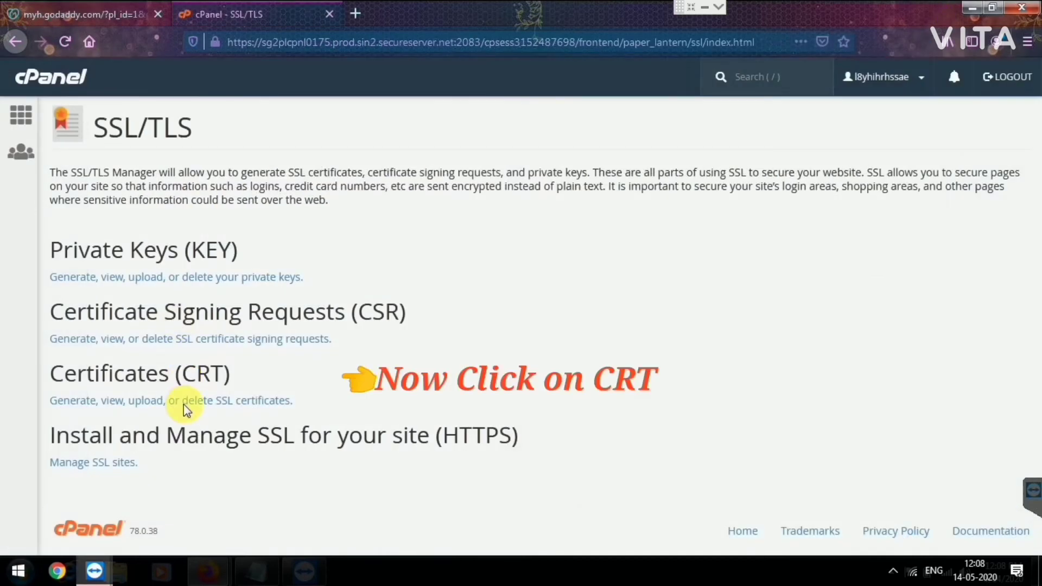
# Step: Open Certificates (CRT), browse for an upload file, and pick the livesarkarijobs.in zip in Downloads
pyautogui.click(196, 406)
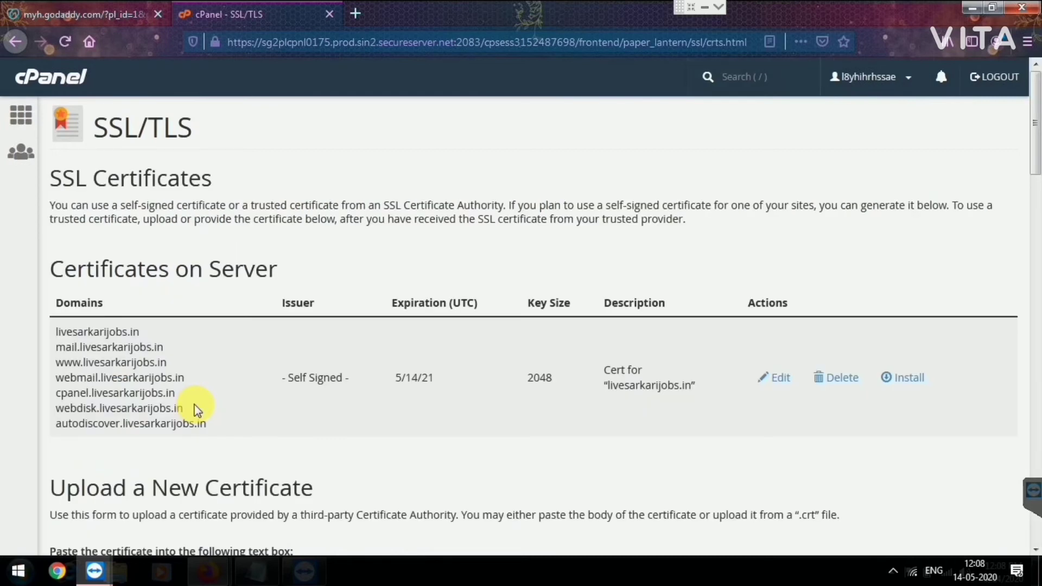
pyautogui.scroll(-6, 196, 409)
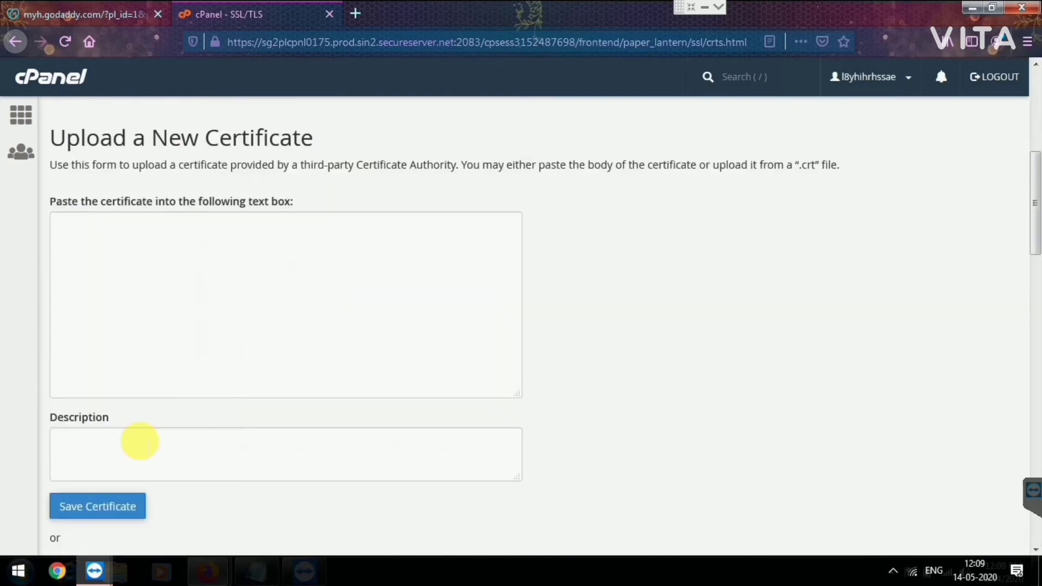
pyautogui.scroll(-3, 112, 467)
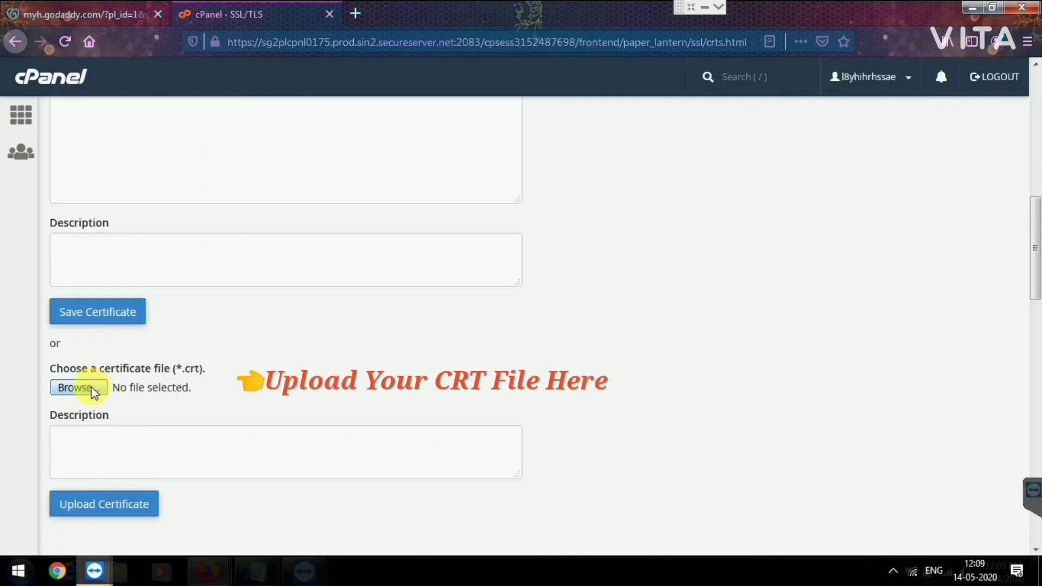
pyautogui.click(79, 387)
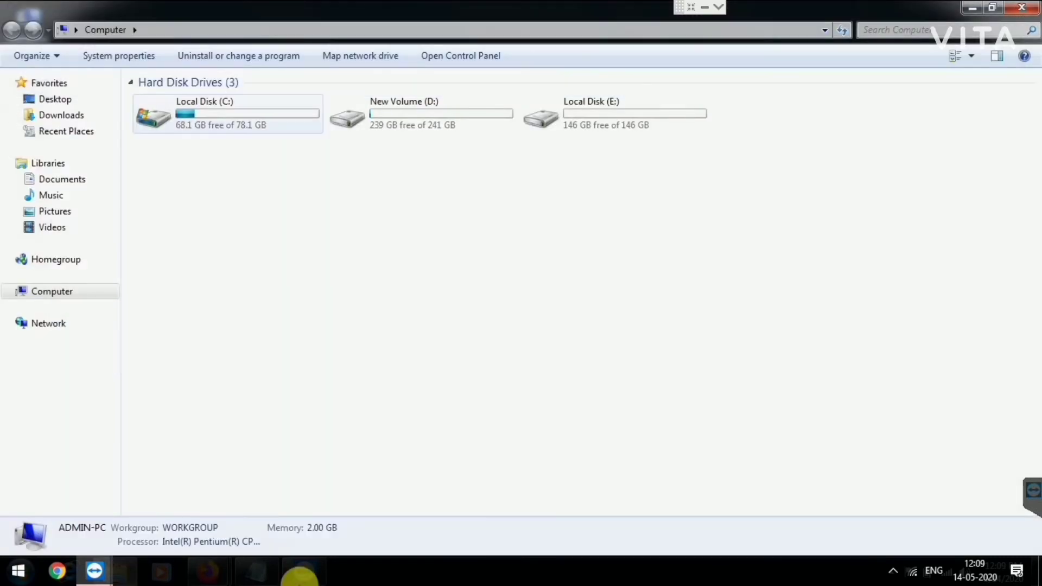
pyautogui.click(60, 115)
pyautogui.rightClick(163, 100)
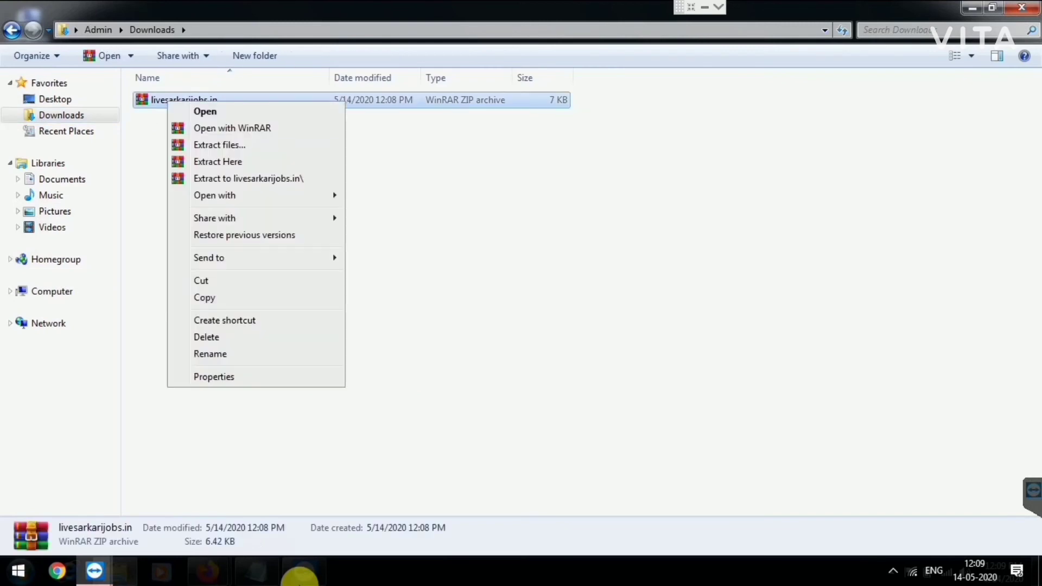
# Step: Extract the certificate zip here, close Explorer and refresh the desktop
pyautogui.click(255, 158)
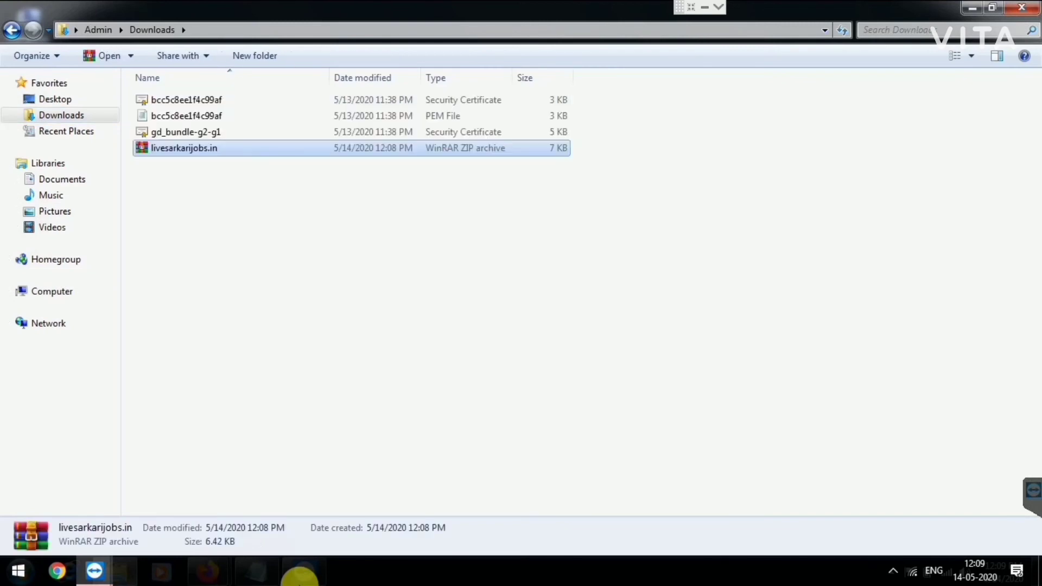
pyautogui.click(1021, 7)
pyautogui.rightClick(705, 105)
pyautogui.click(744, 147)
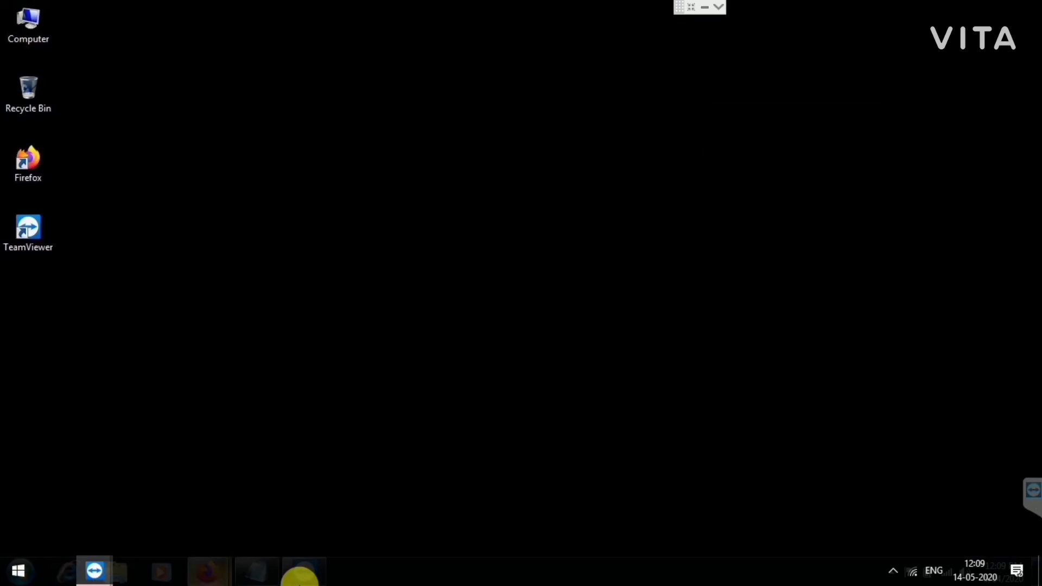
pyautogui.moveTo(209, 572)
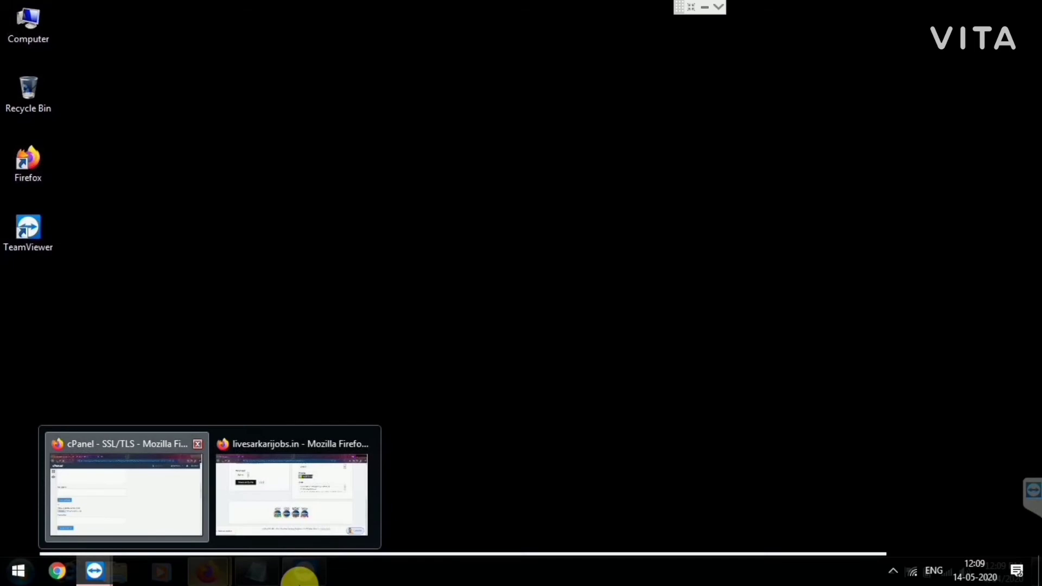
# Step: Choose the bcc5c8ee1f4c99af.crt certificate file and upload it in cPanel's SSL certificate form
pyautogui.click(126, 494)
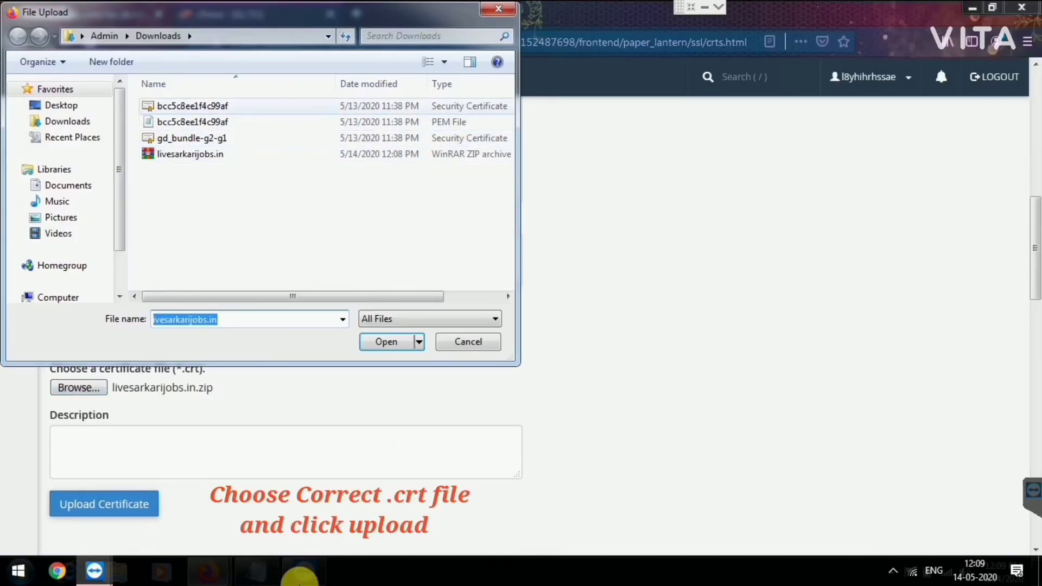
pyautogui.click(193, 106)
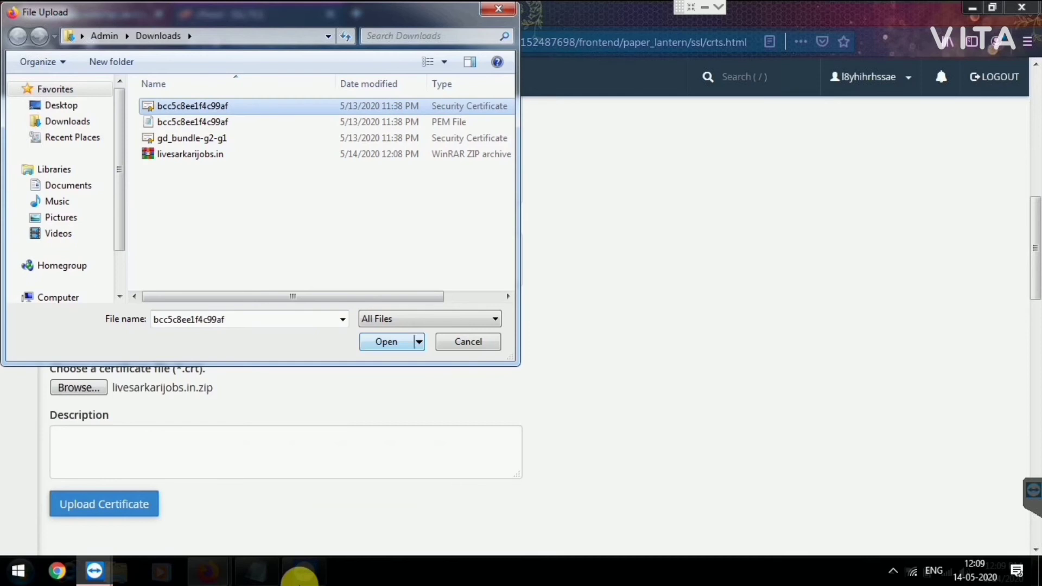
pyautogui.click(387, 341)
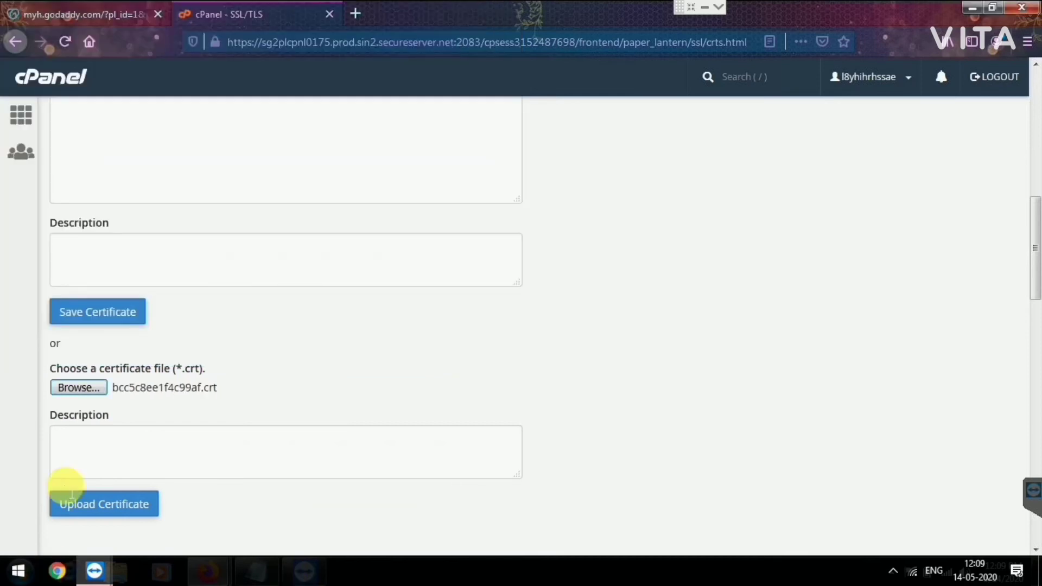
pyautogui.click(100, 510)
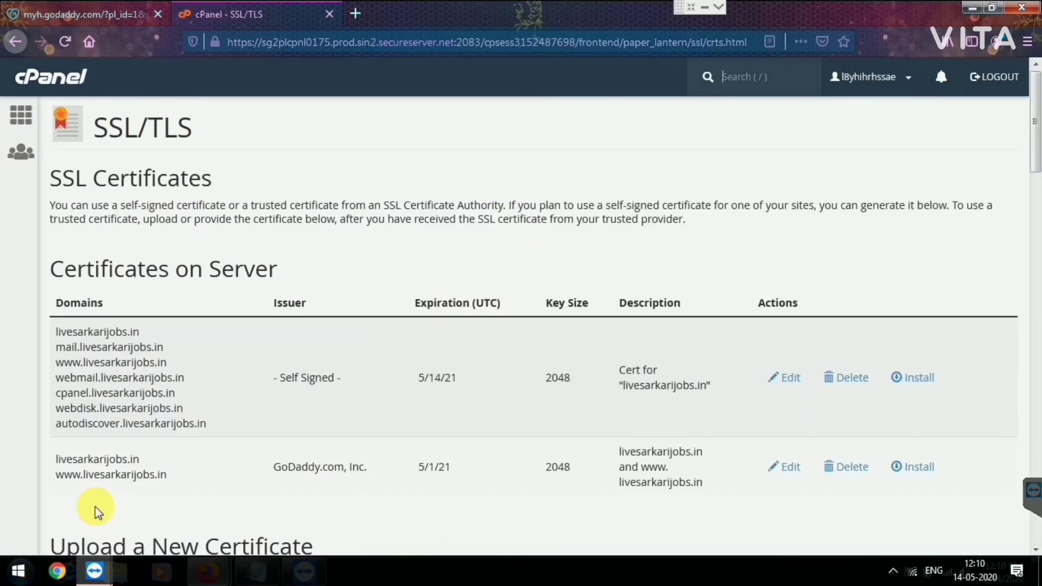
# Step: Return to the SSL/TLS Manager and go to Manage SSL sites
pyautogui.scroll(-8, 96, 506)
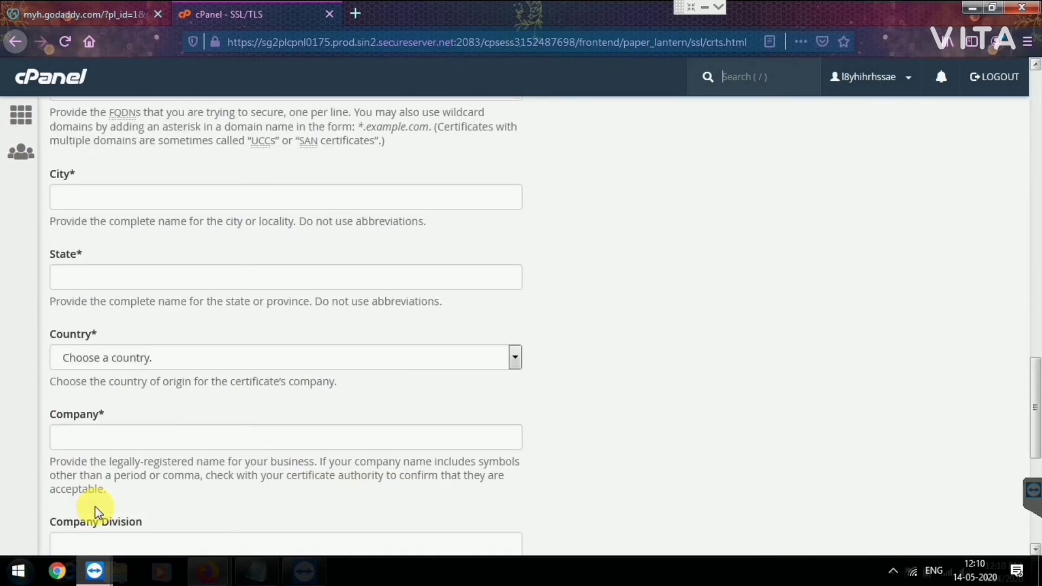
pyautogui.scroll(-7, 95, 506)
pyautogui.click(534, 489)
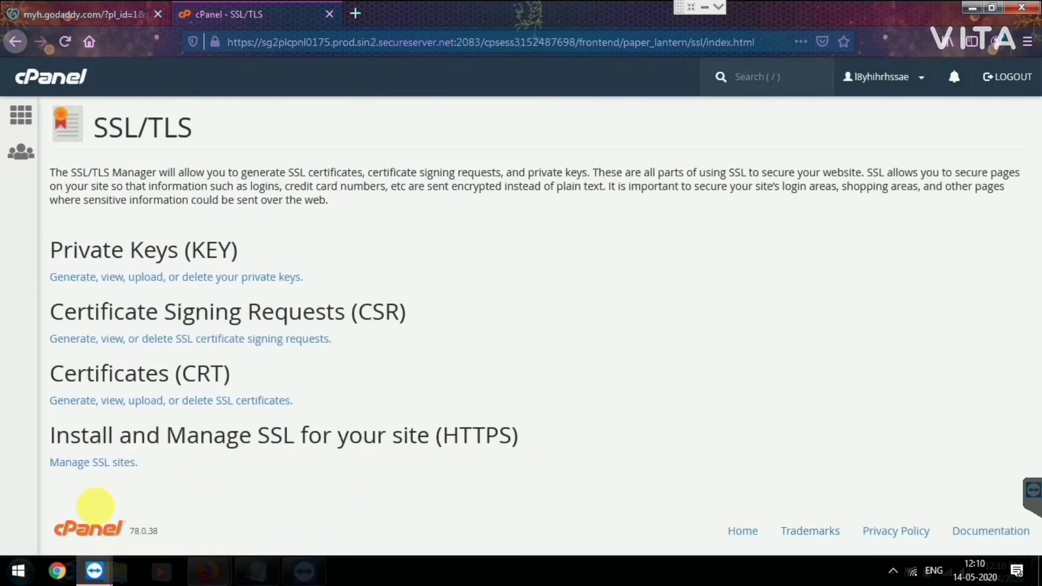
pyautogui.click(93, 461)
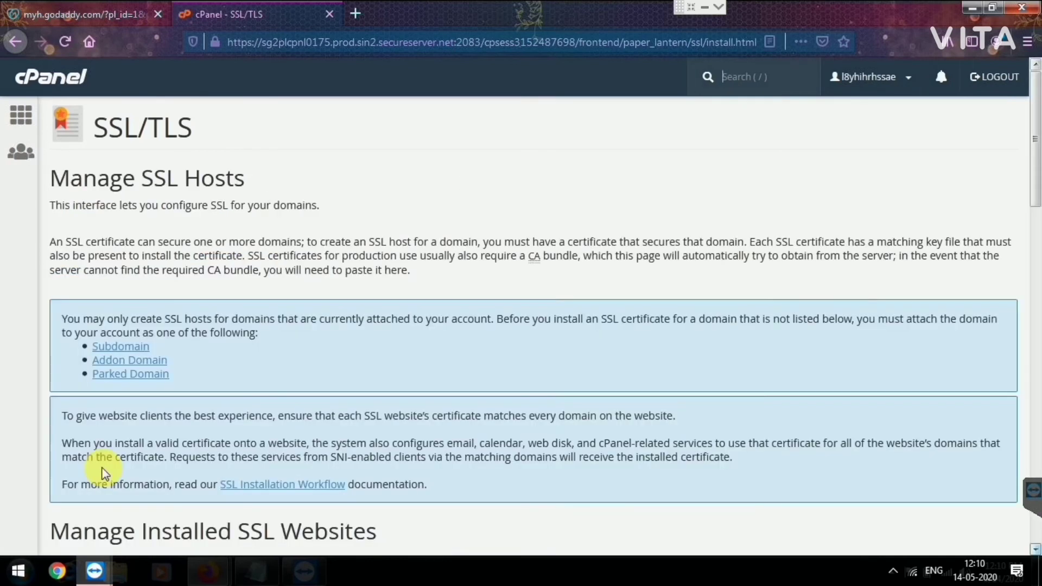
# Step: Select livesarkarijobs.in, install its certificate, and dismiss the success message
pyautogui.scroll(-2, 104, 472)
pyautogui.scroll(-6, 104, 472)
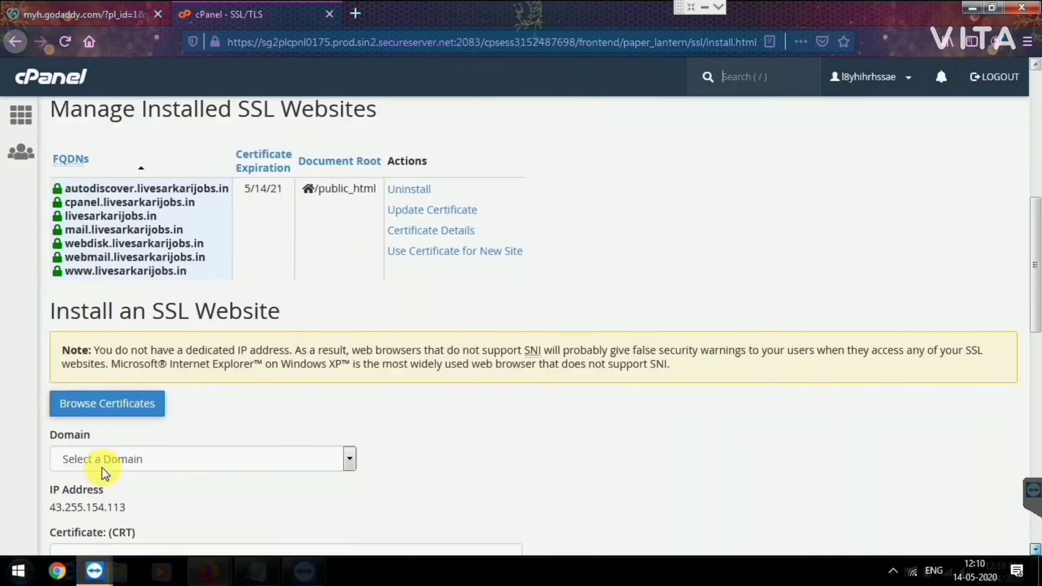
pyautogui.scroll(-2, 105, 472)
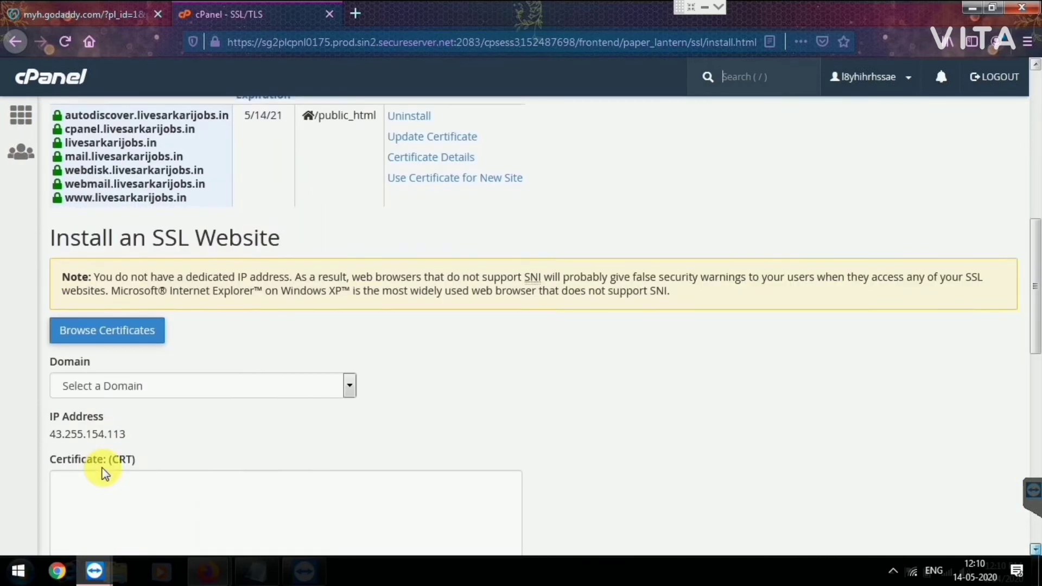
pyautogui.click(349, 377)
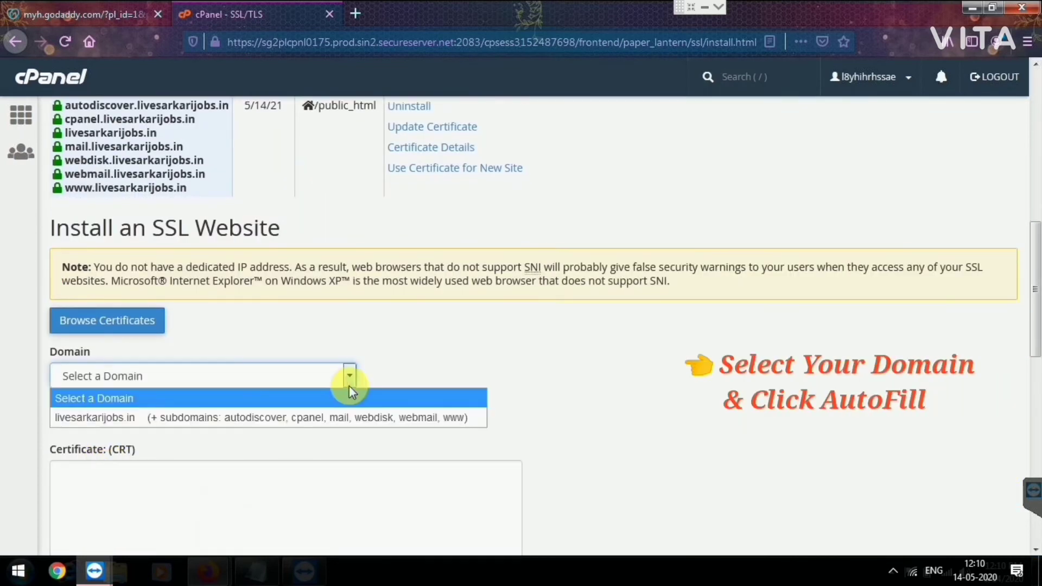
pyautogui.click(302, 418)
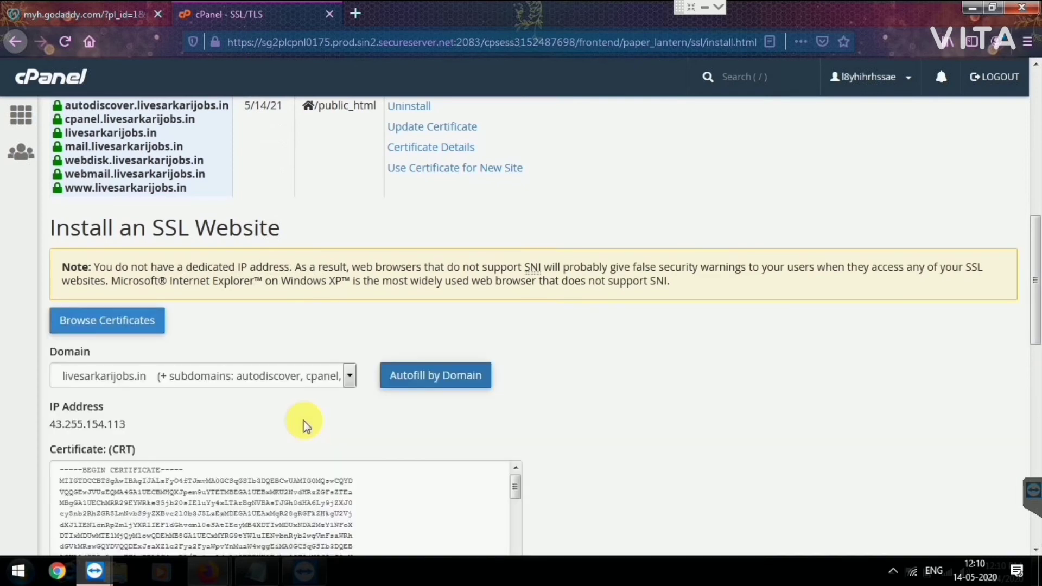
pyautogui.scroll(-5, 304, 423)
pyautogui.scroll(-10, 304, 423)
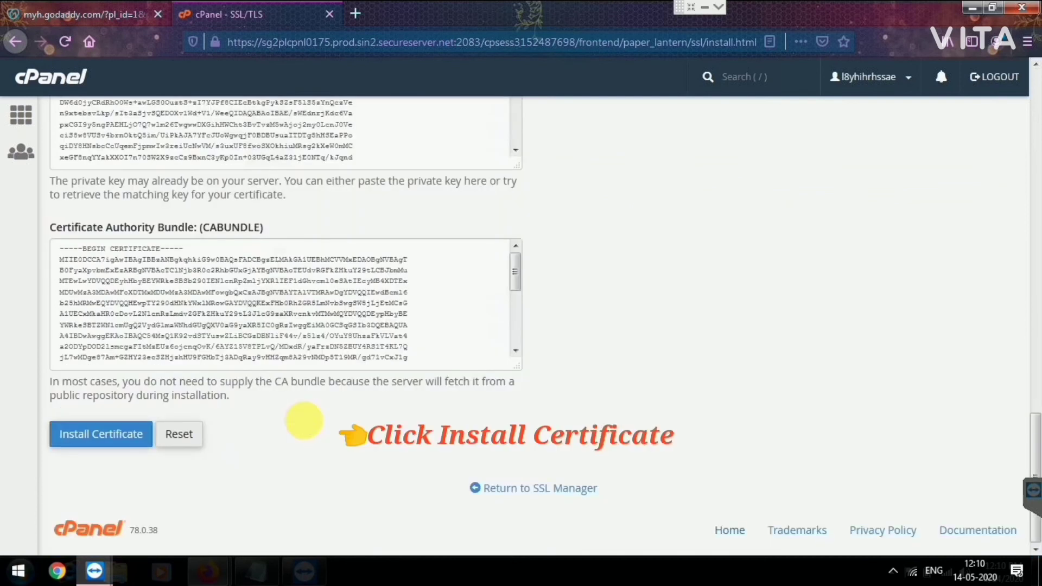
pyautogui.press('Return')
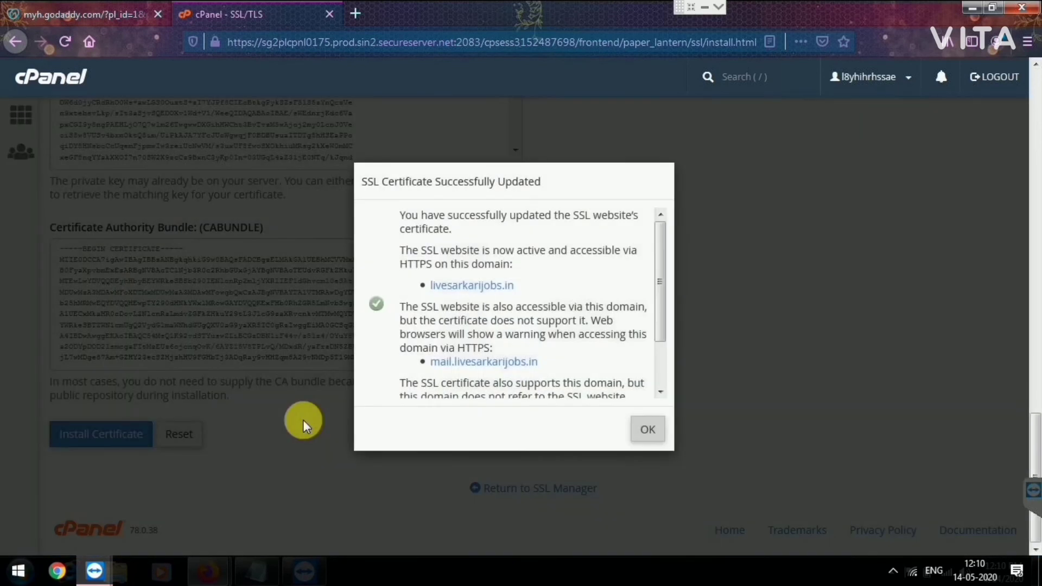
pyautogui.click(617, 427)
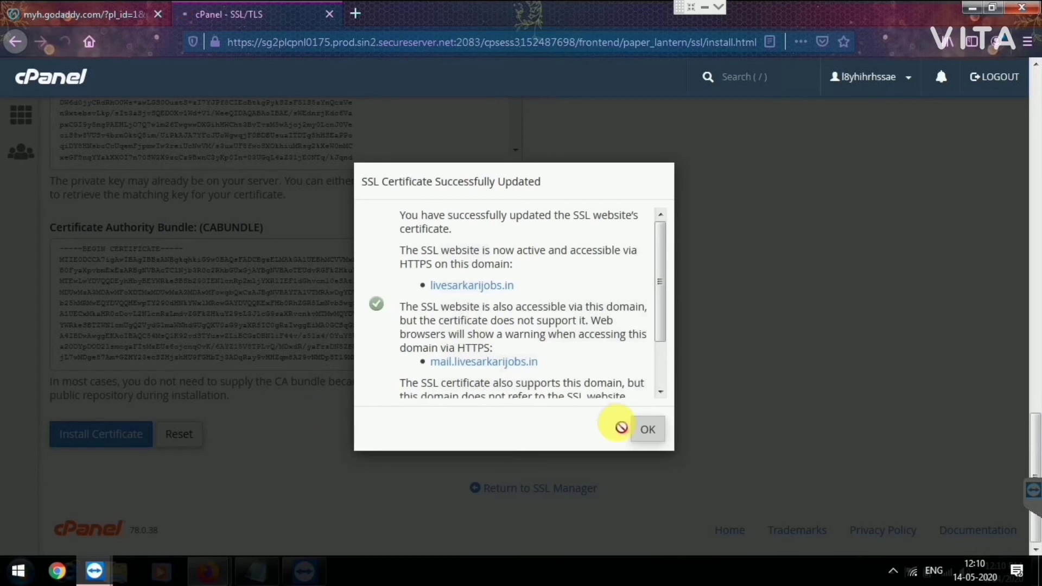
# Step: Load livesarkarijobs.in in a new Firefox tab
pyautogui.hotkey('ctrl', 't')
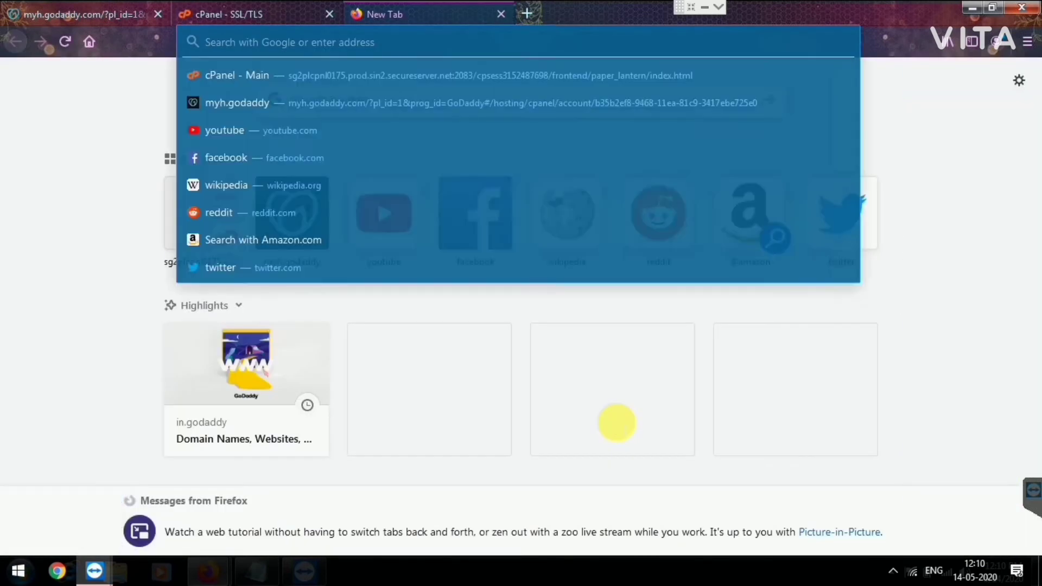
pyautogui.write('live')
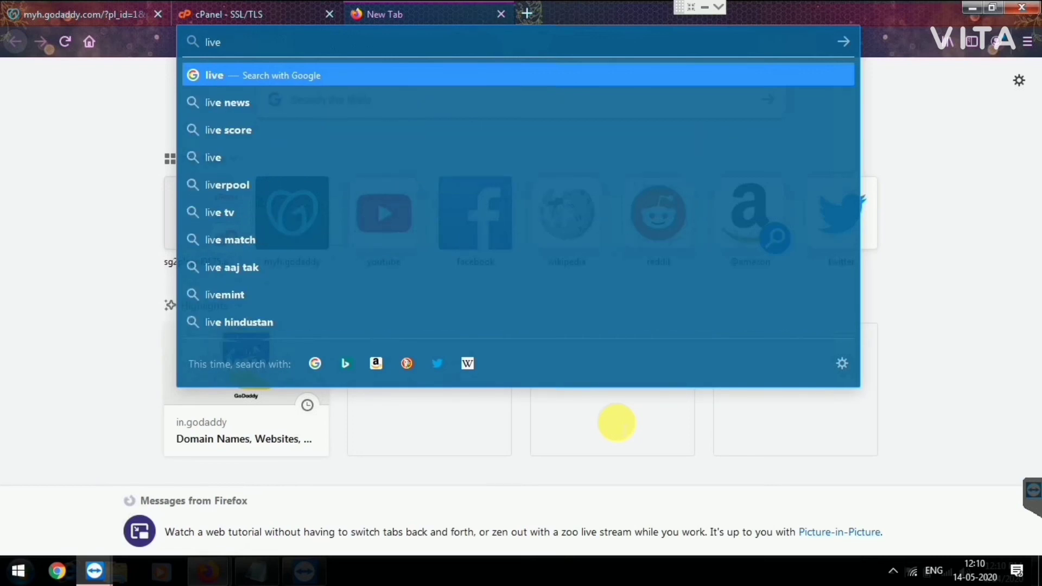
pyautogui.write('sark')
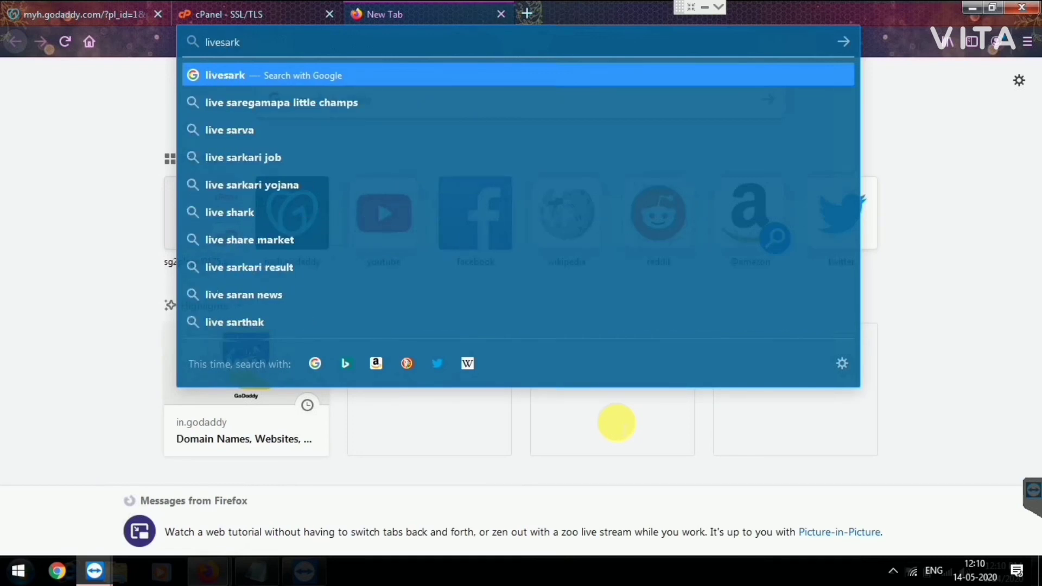
pyautogui.write('arijo')
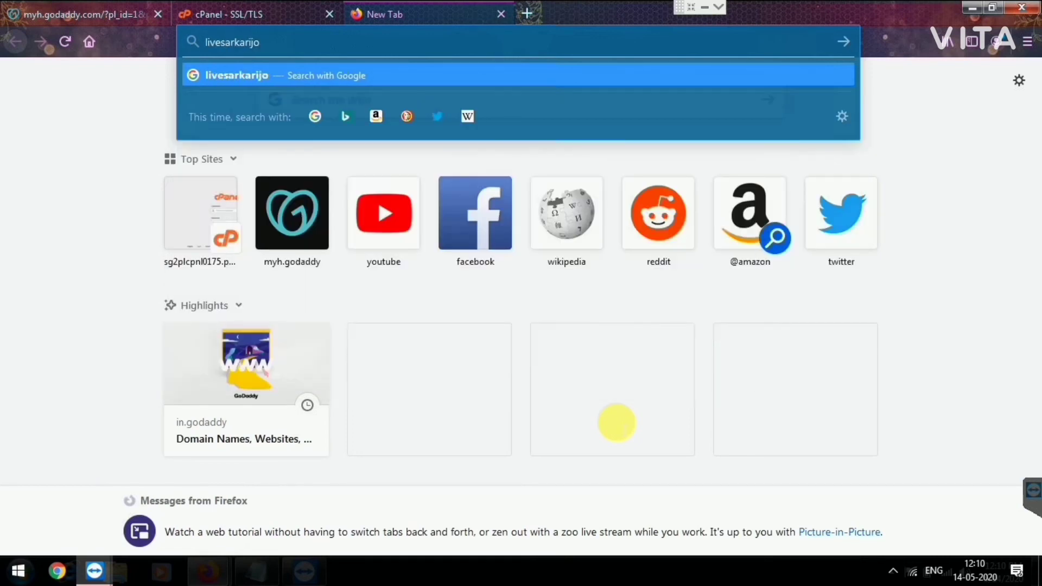
pyautogui.write('bs.in')
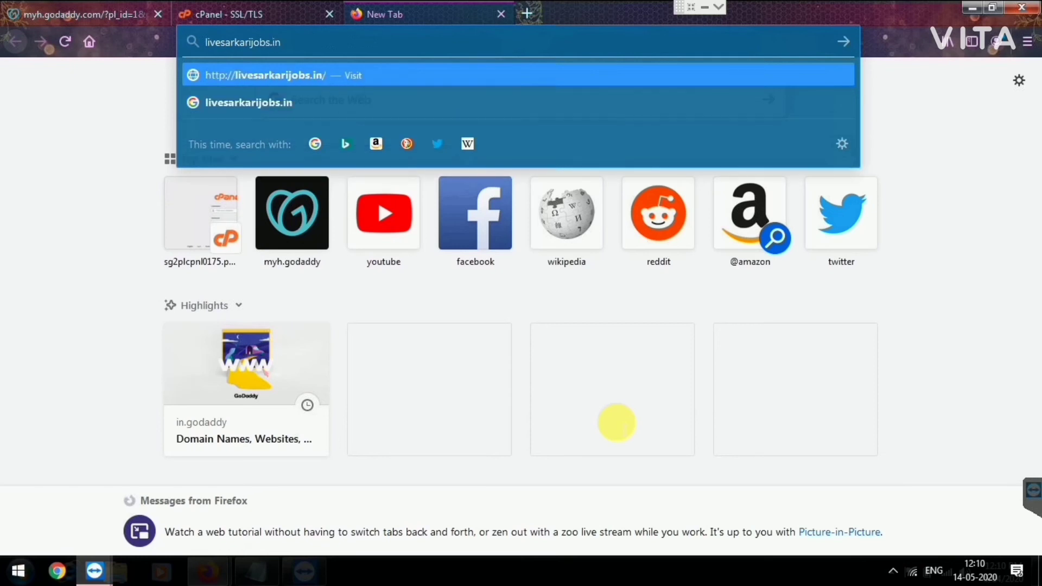
pyautogui.press('Return')
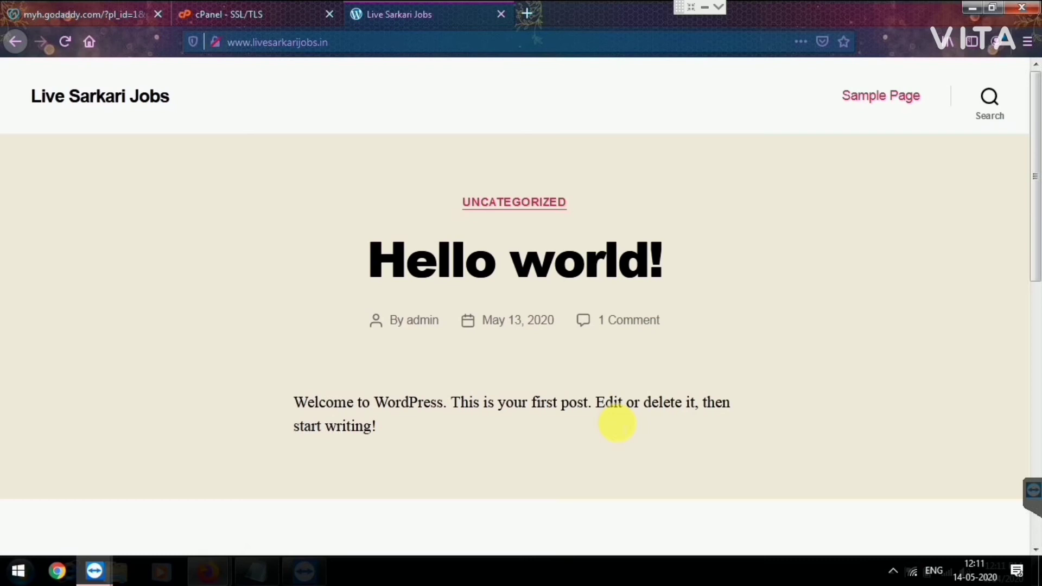
# Step: Append /wp-admin to the site address and browse the starter templates like Ashby, Bento and Swift
pyautogui.hotkey('ctrl', 'l')
pyautogui.press('Right')
pyautogui.write('/')
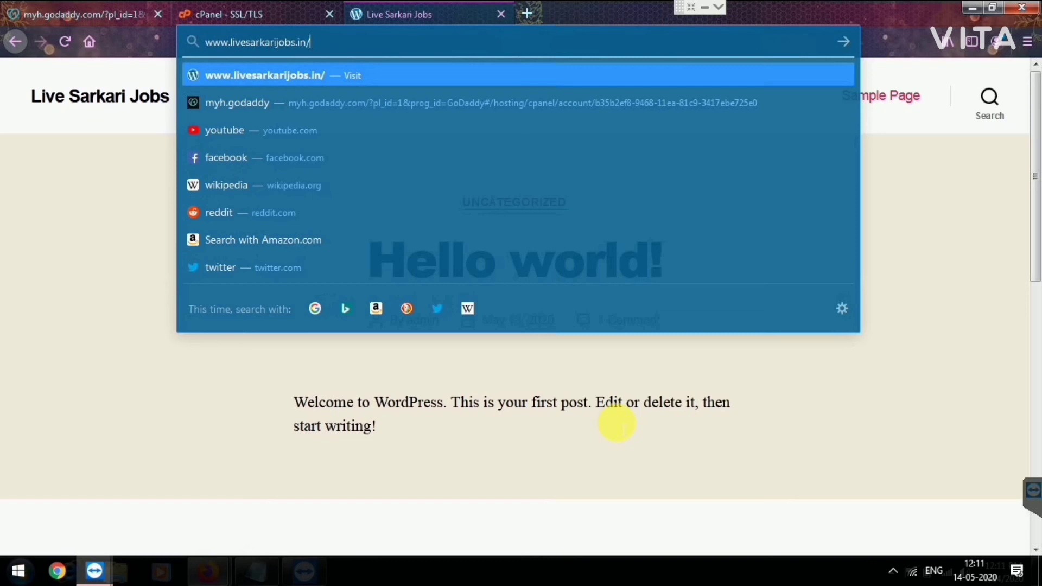
pyautogui.write('wp-')
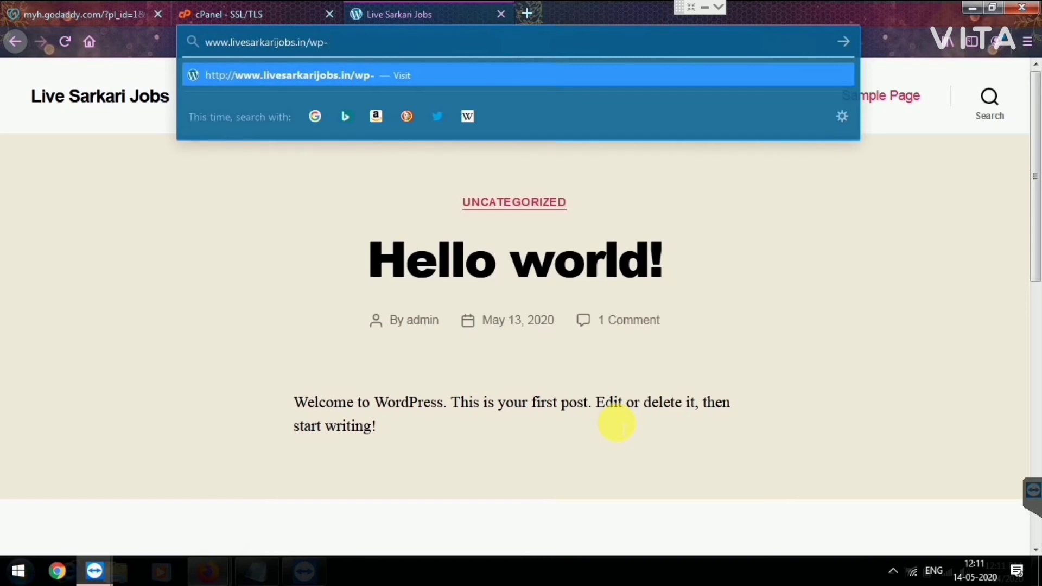
pyautogui.write('admin')
pyautogui.press('Return')
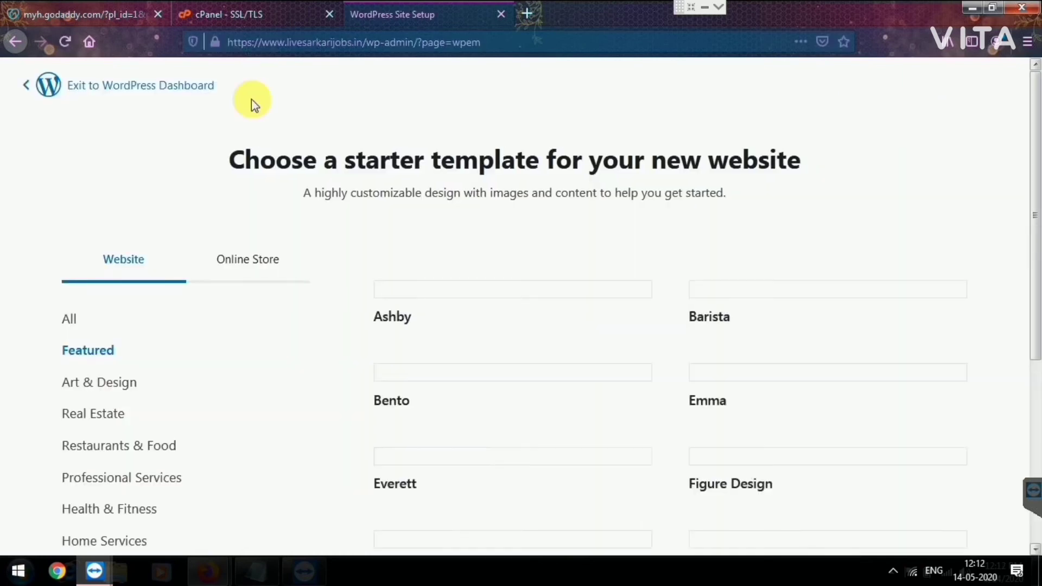
pyautogui.scroll(-5, 251, 100)
pyautogui.scroll(2, 252, 99)
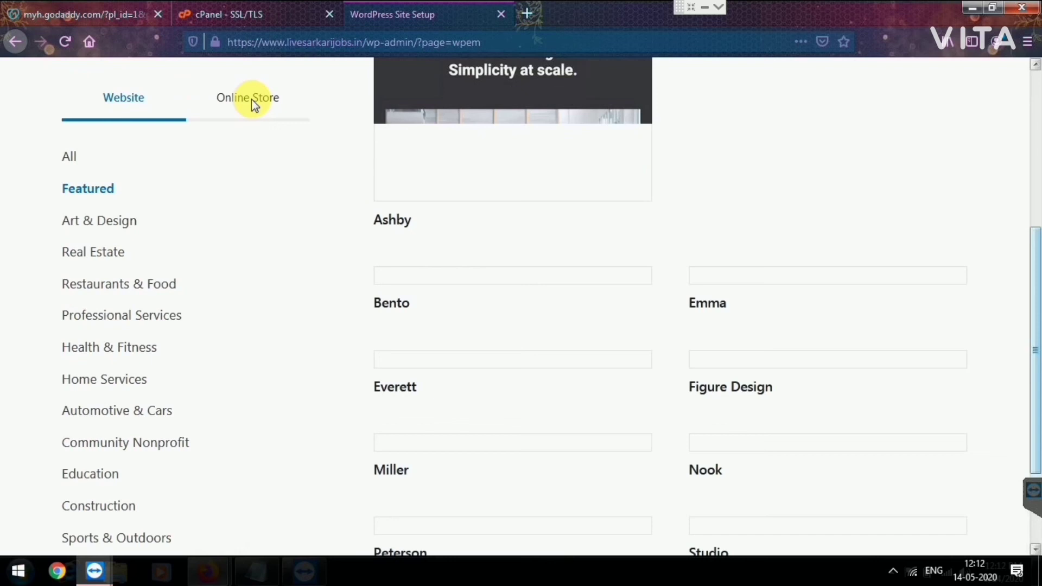
pyautogui.scroll(-1, 251, 98)
pyautogui.scroll(-5, 252, 99)
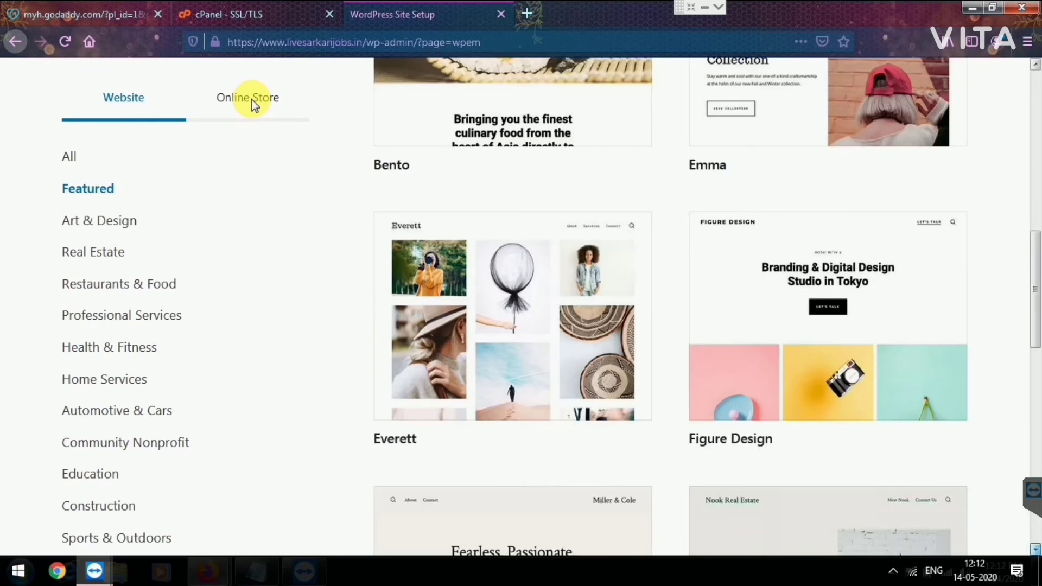
pyautogui.scroll(-5, 252, 99)
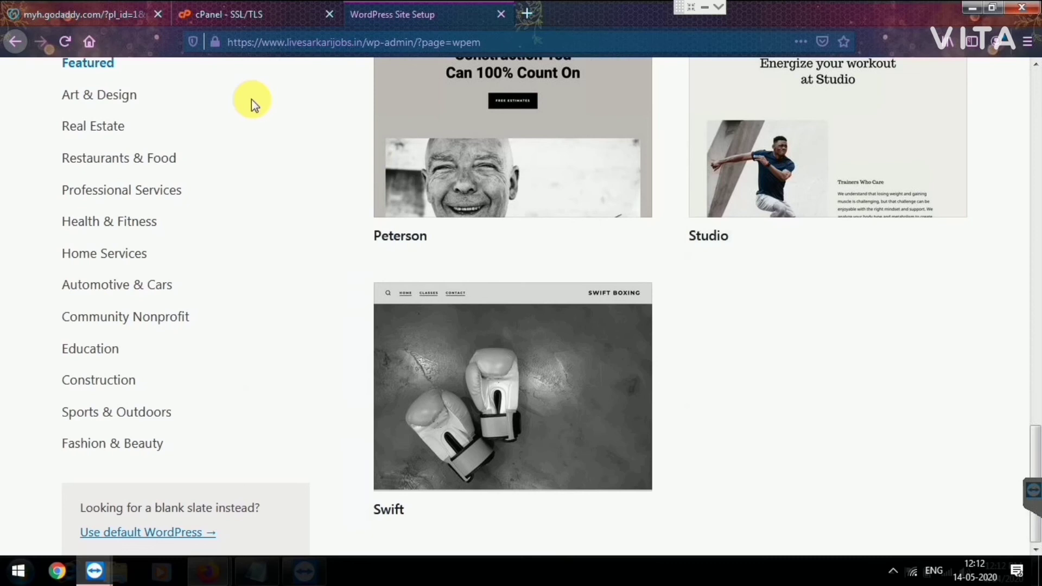
# Step: Skip the template chooser, give 'I plan to use a page builder' as the reason, and exit
pyautogui.click(148, 532)
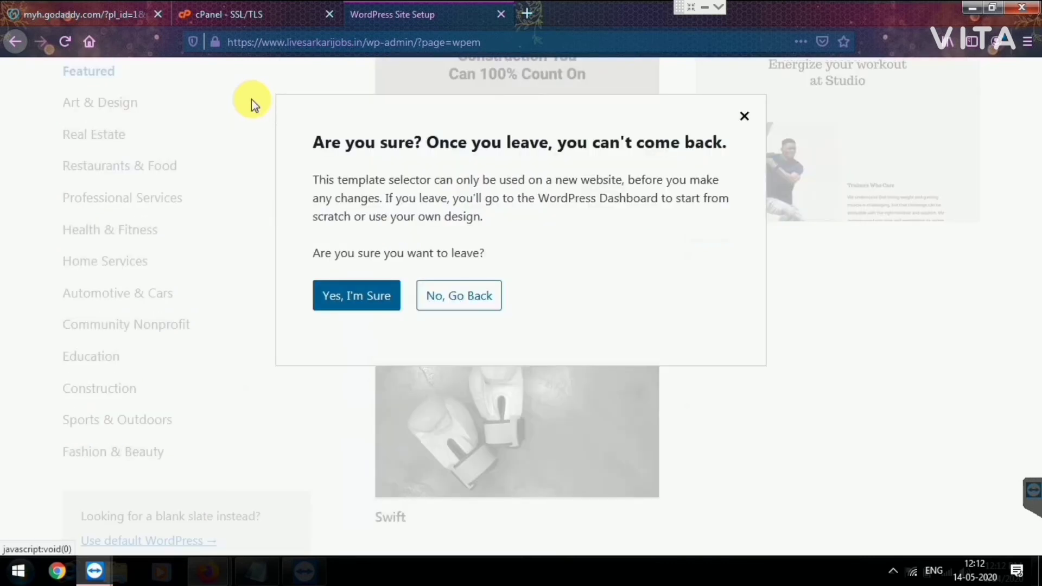
pyautogui.click(356, 295)
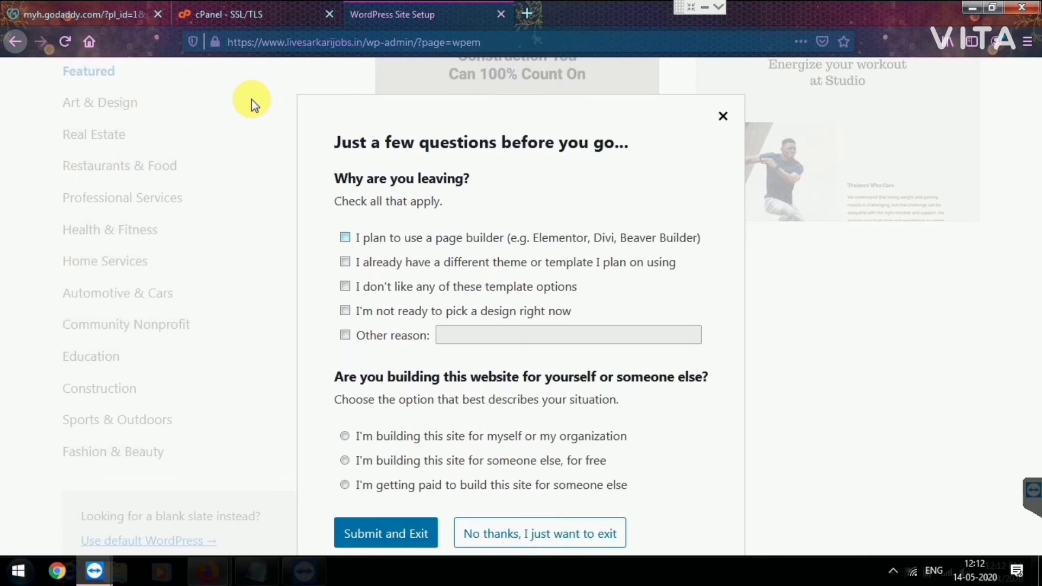
pyautogui.click(345, 237)
pyautogui.click(386, 532)
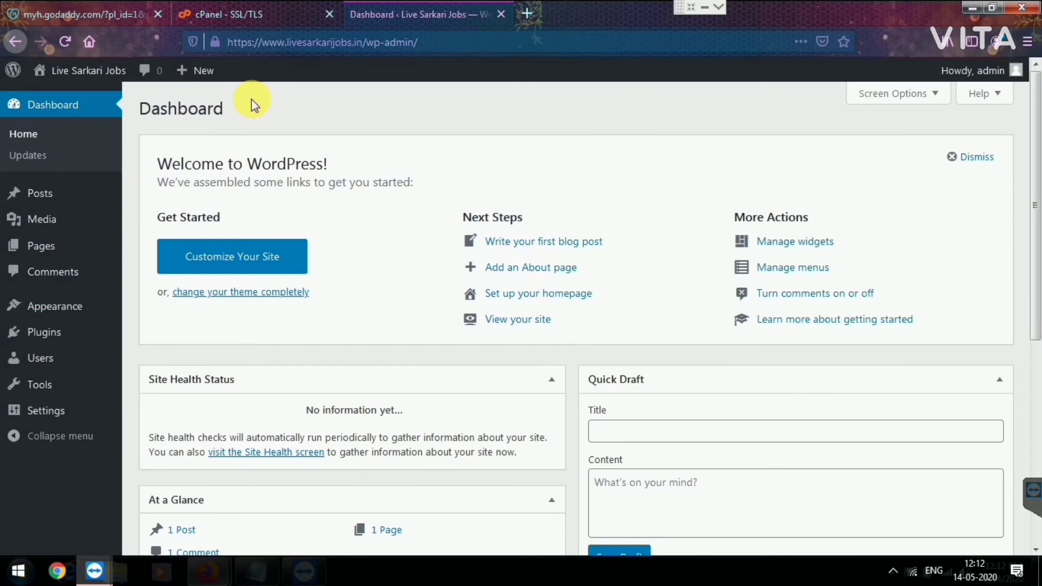
# Step: Go to Plugins > Add New in the WordPress admin sidebar
pyautogui.moveTo(54, 306)
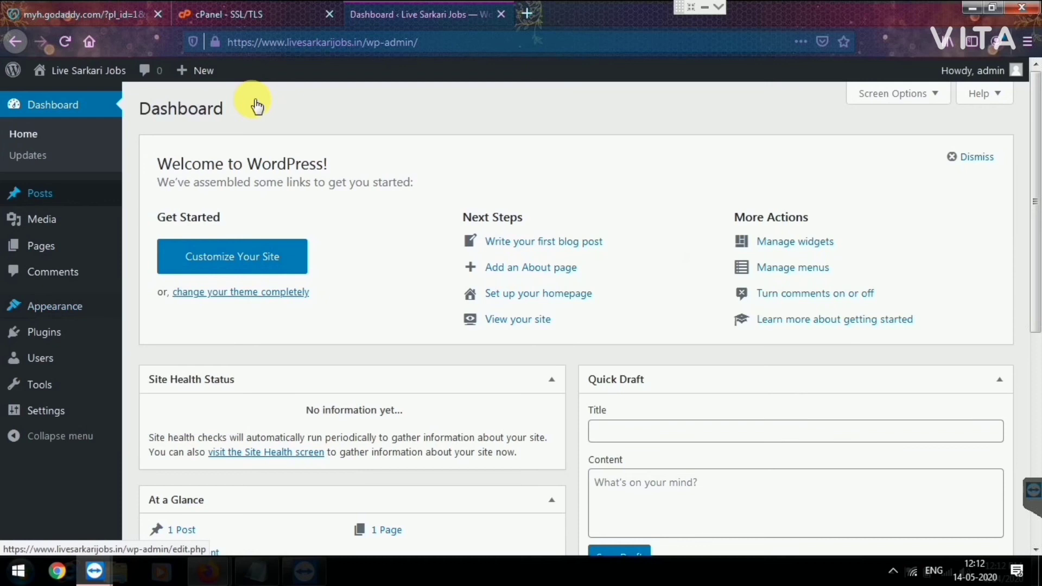
pyautogui.moveTo(45, 332)
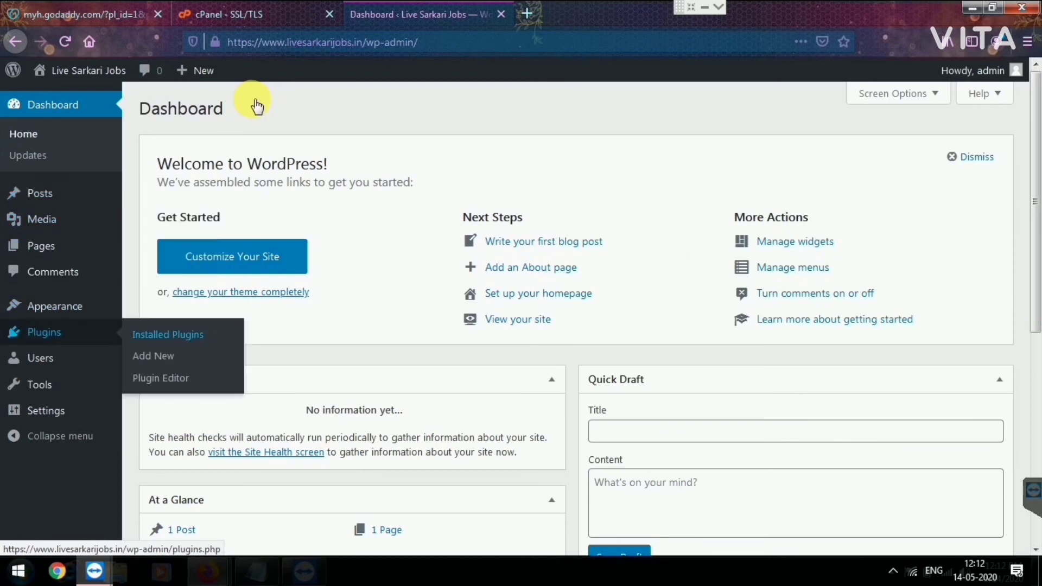
pyautogui.click(153, 355)
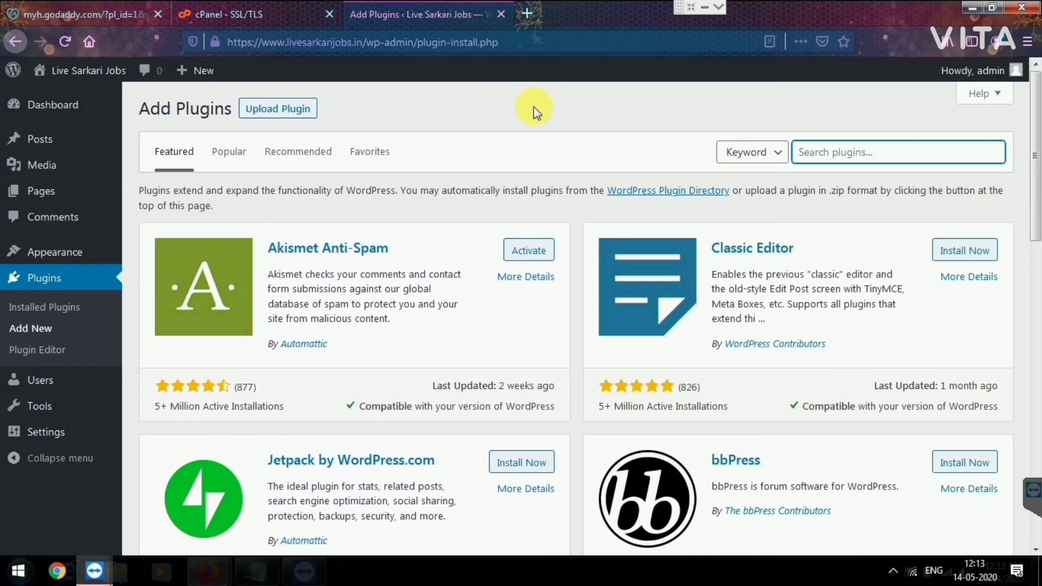
# Step: Search plugins for 'https ss', then install and activate Easy HTTPS Redirection (SSL)
pyautogui.write('https ssl')
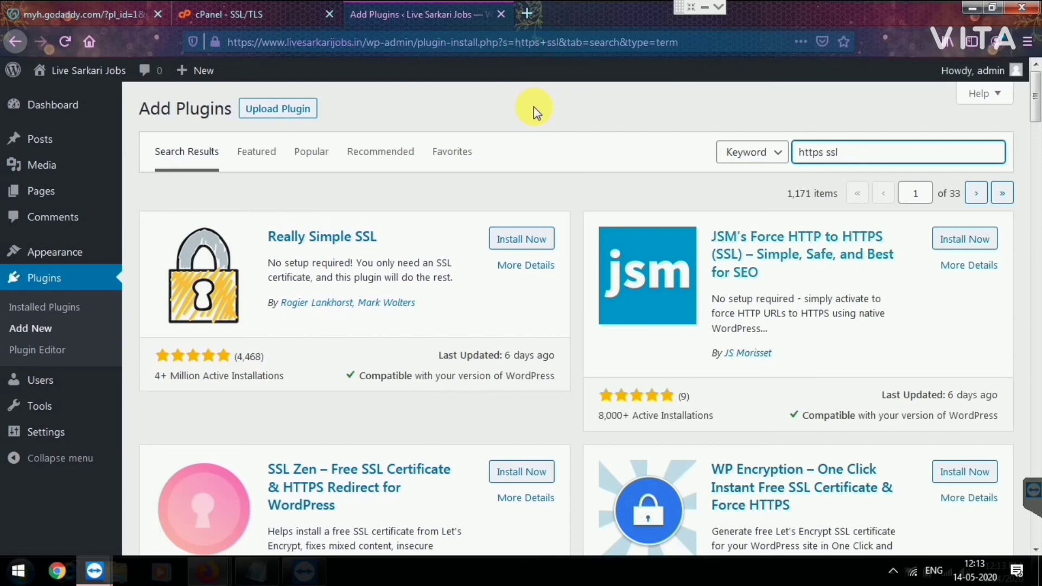
pyautogui.scroll(-7, 533, 106)
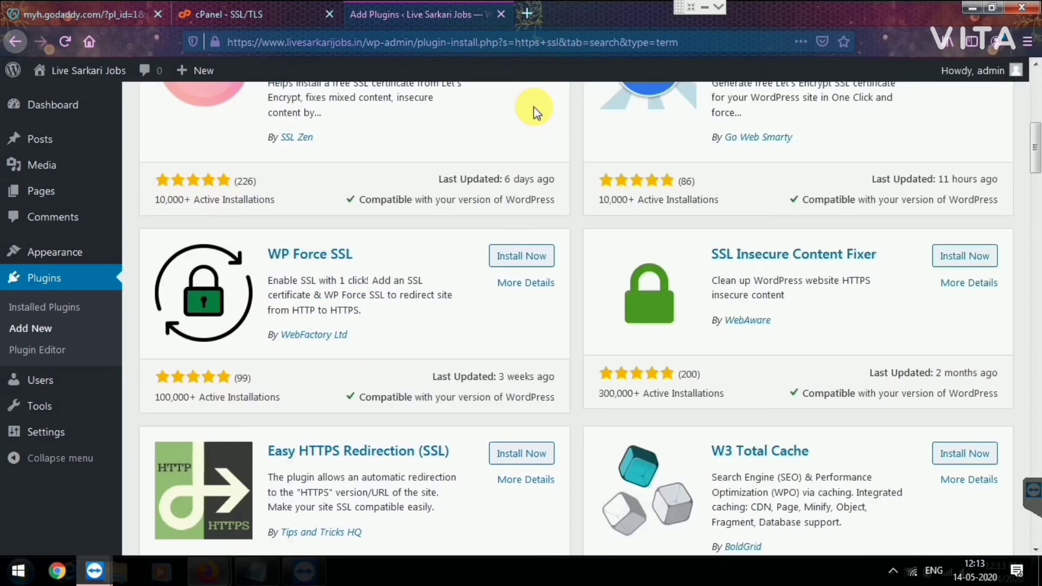
pyautogui.click(521, 453)
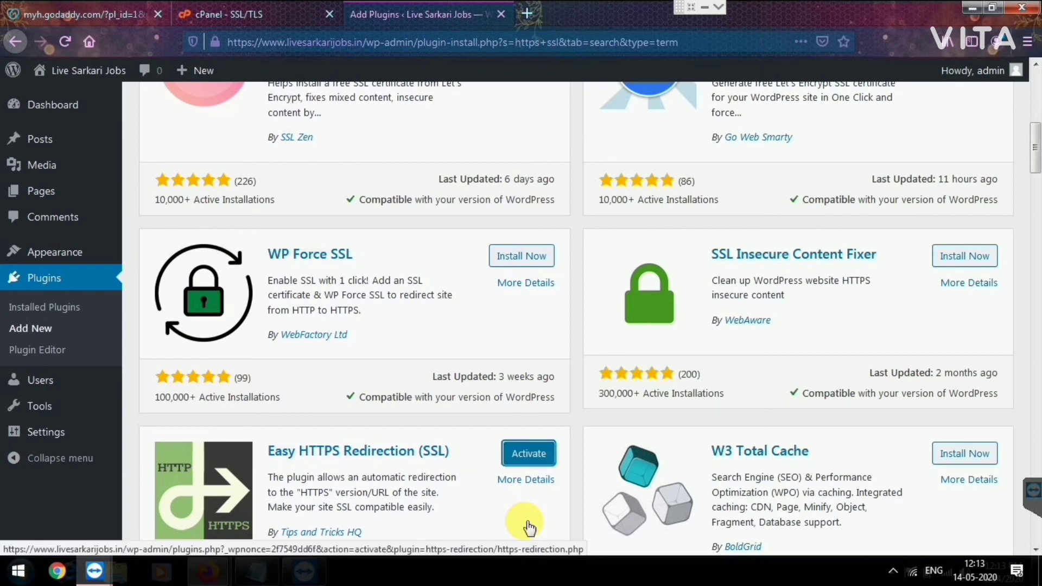
pyautogui.click(215, 42)
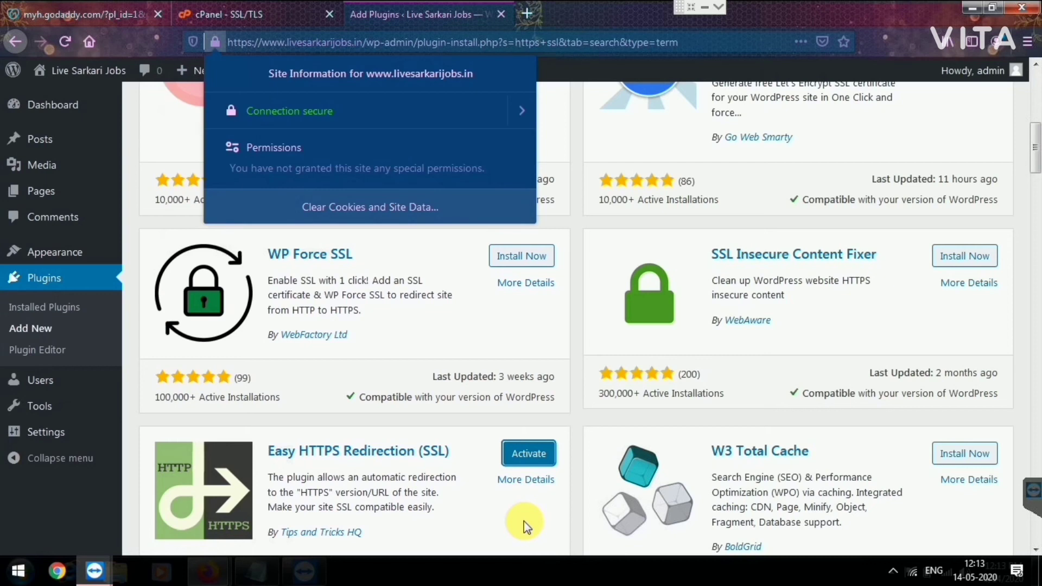
pyautogui.click(524, 521)
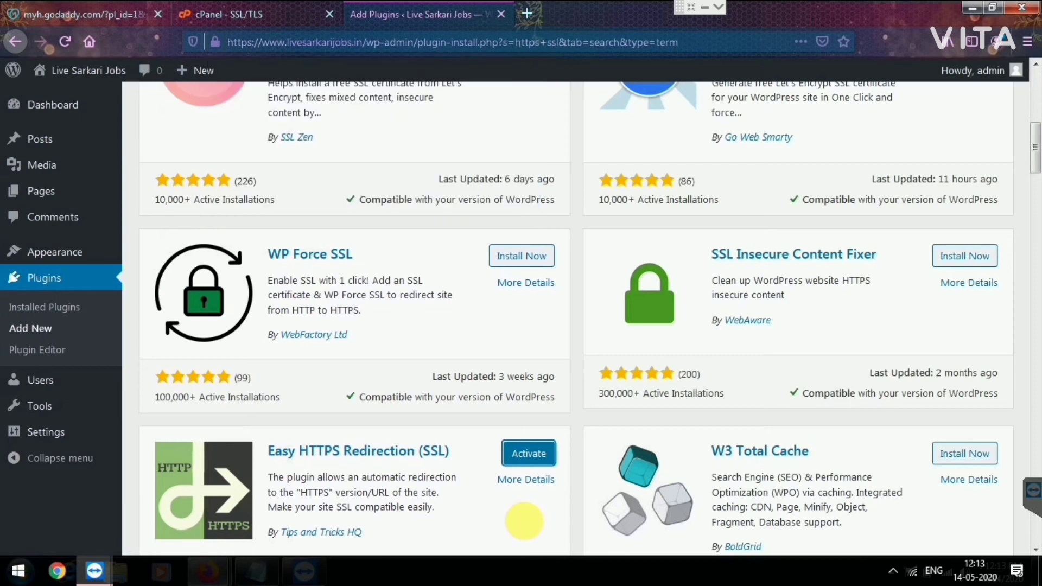
pyautogui.click(529, 525)
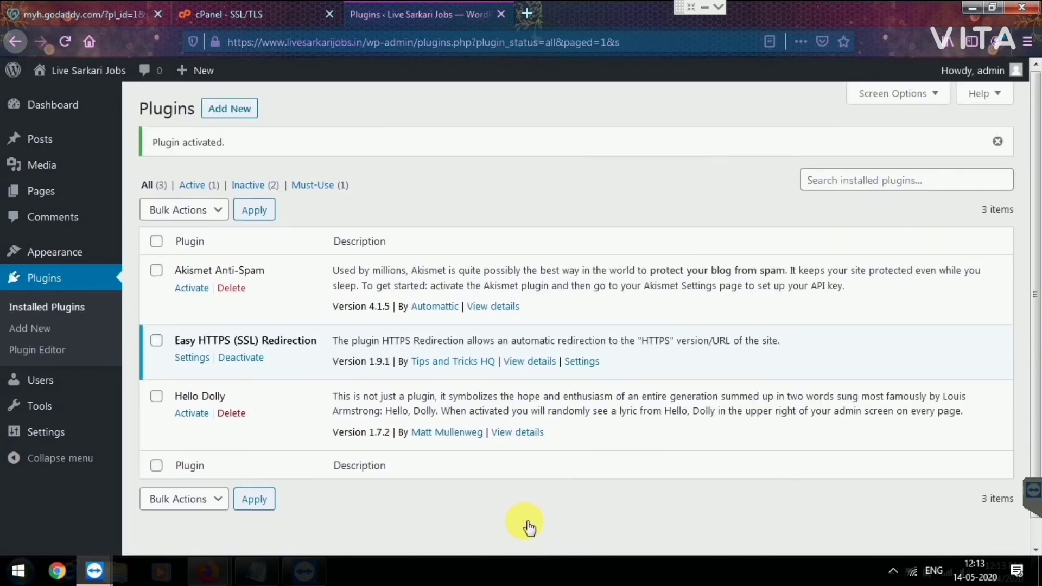
# Step: Delete the Akismet Anti-Spam and Hello Dolly plugins, then return to the Dashboard
pyautogui.press('Tab')
pyautogui.press('Return')
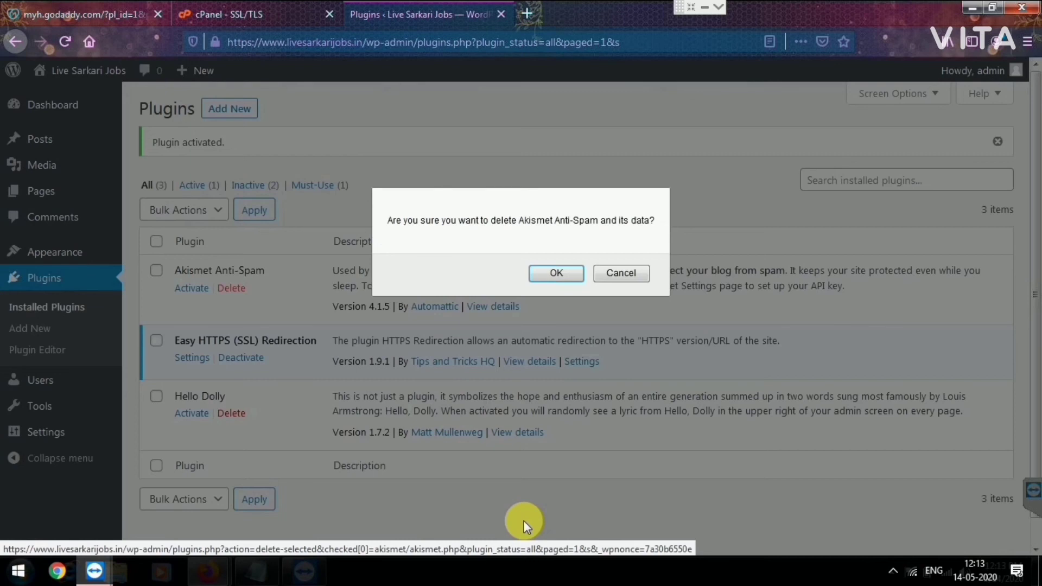
pyautogui.press('Return')
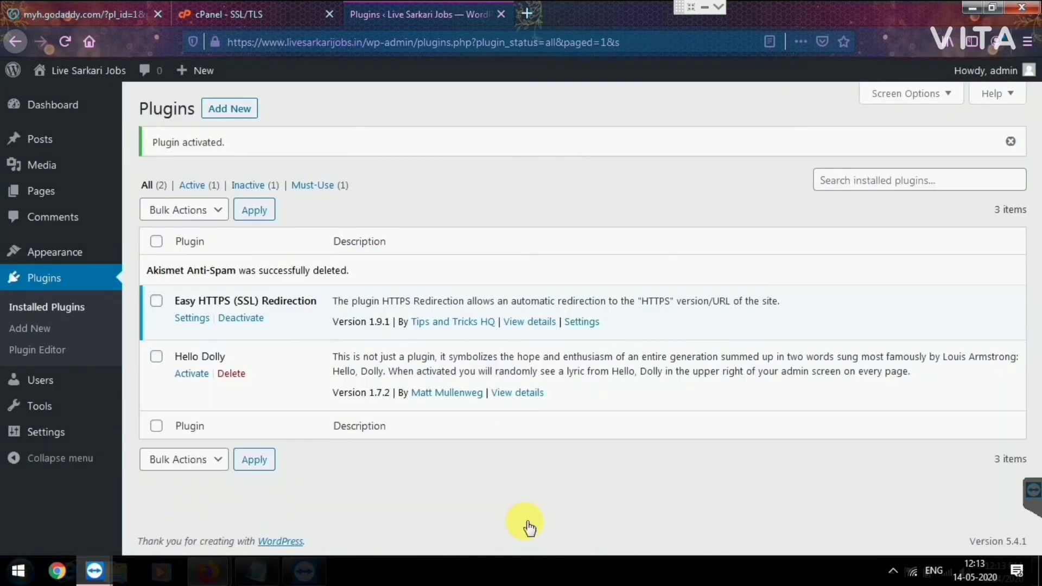
pyautogui.press('Tab')
pyautogui.press('Return')
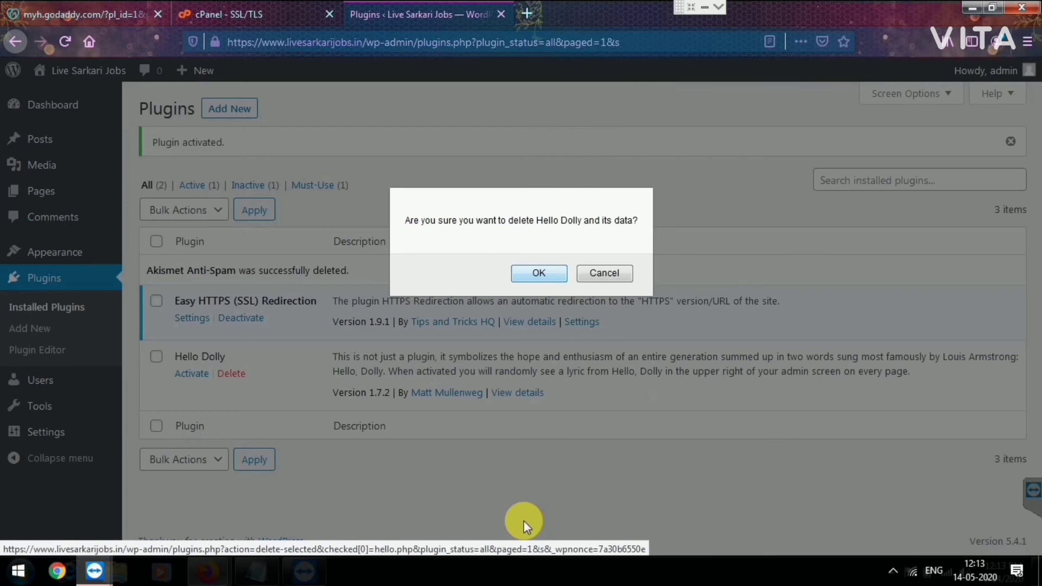
pyautogui.press('Return')
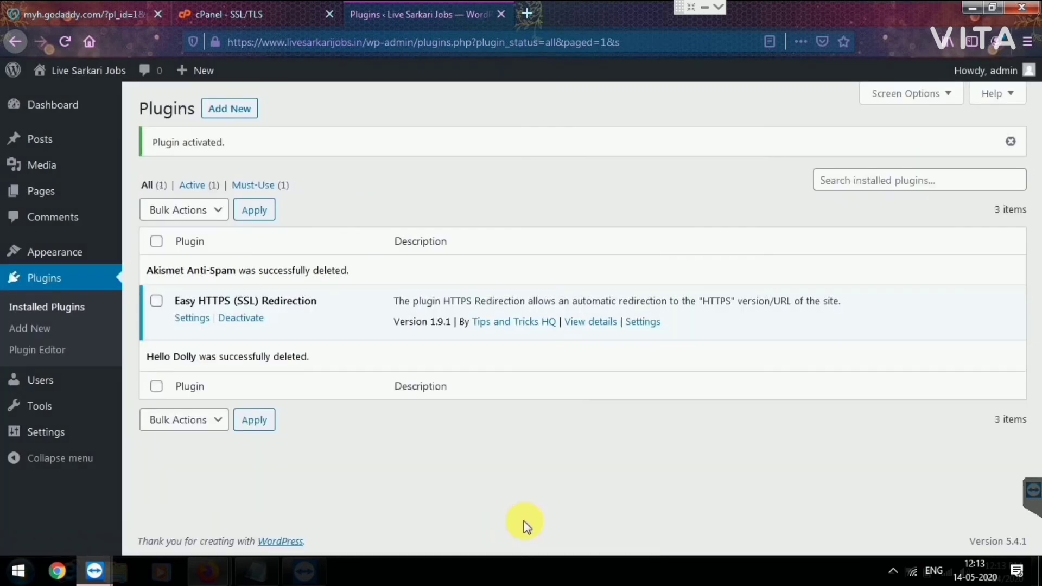
pyautogui.press('Return')
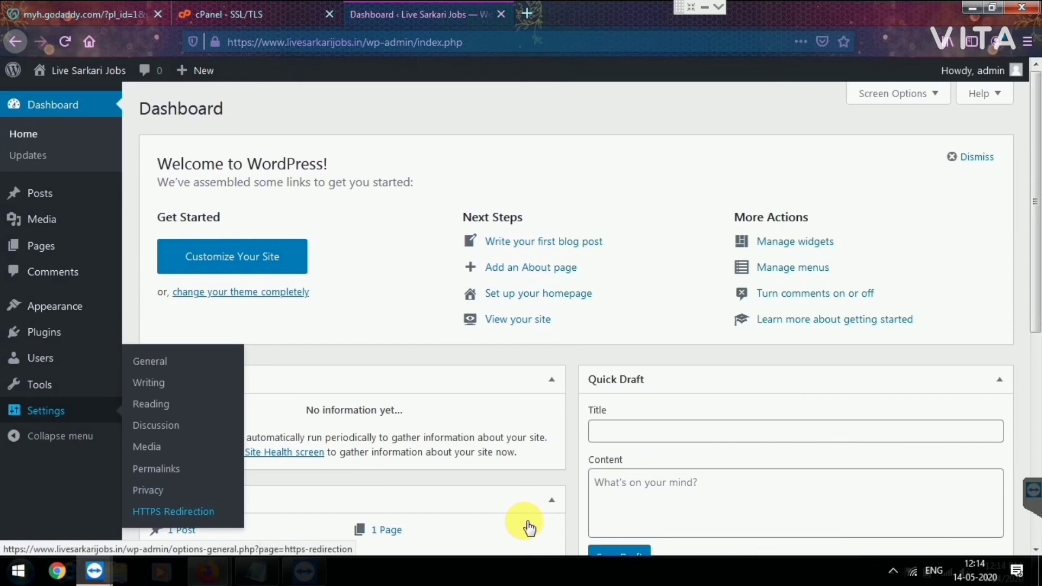
# Step: Enable automatic HTTPS redirection and Force resources to use HTTPS URL, then save the settings
pyautogui.click(173, 511)
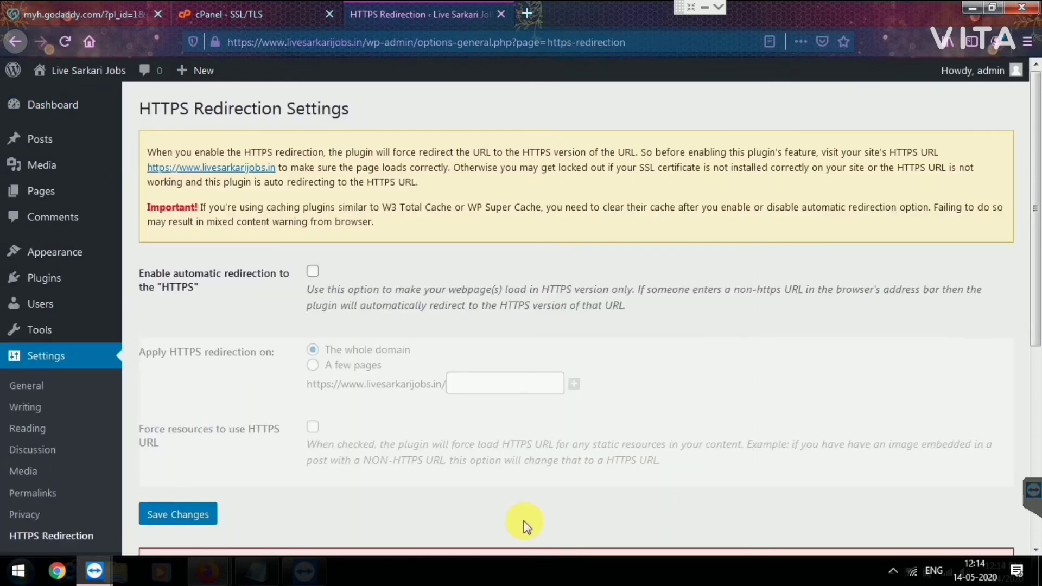
pyautogui.click(313, 271)
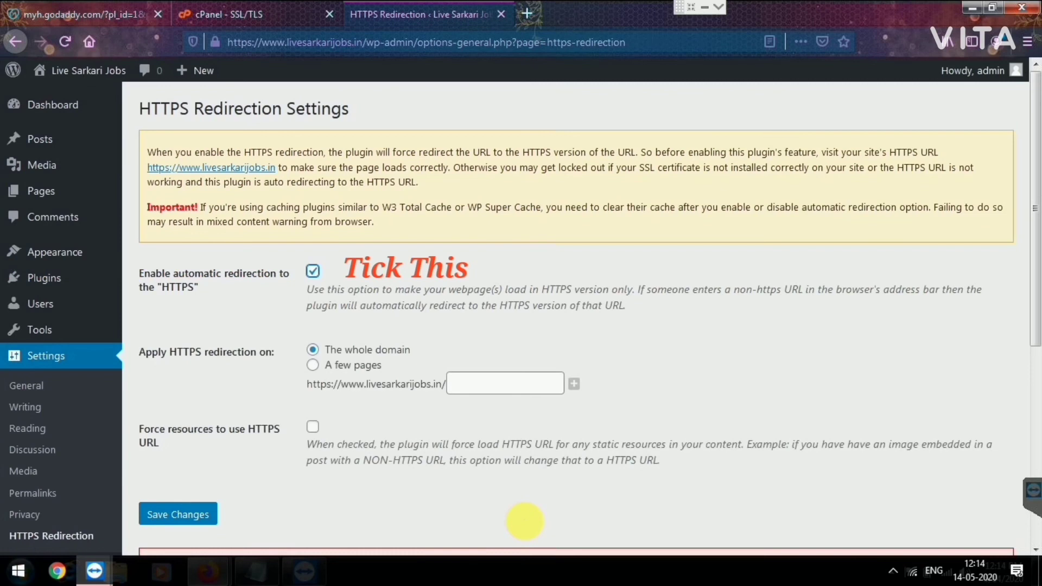
pyautogui.click(312, 426)
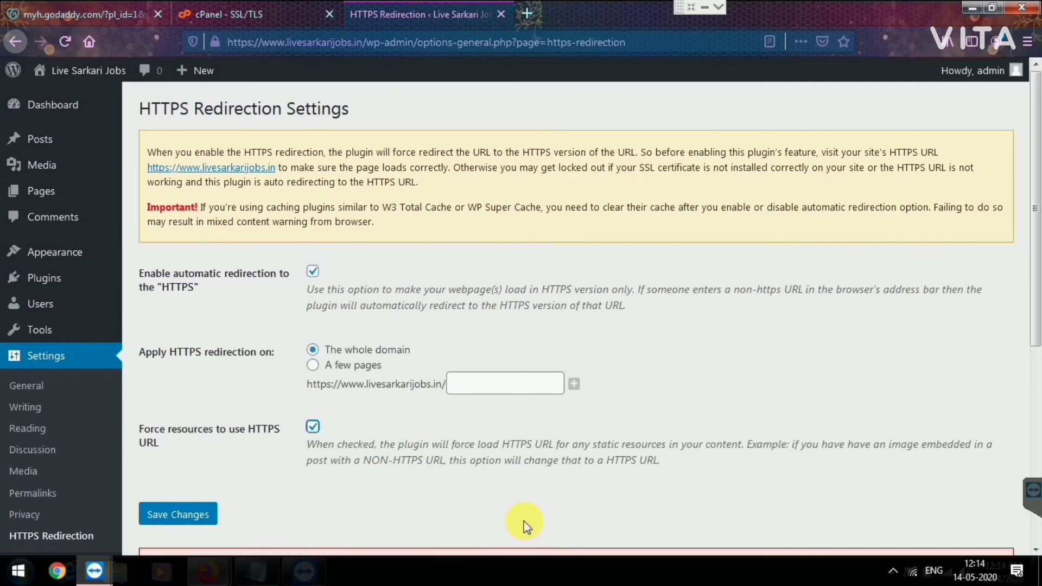
pyautogui.scroll(-5, 524, 526)
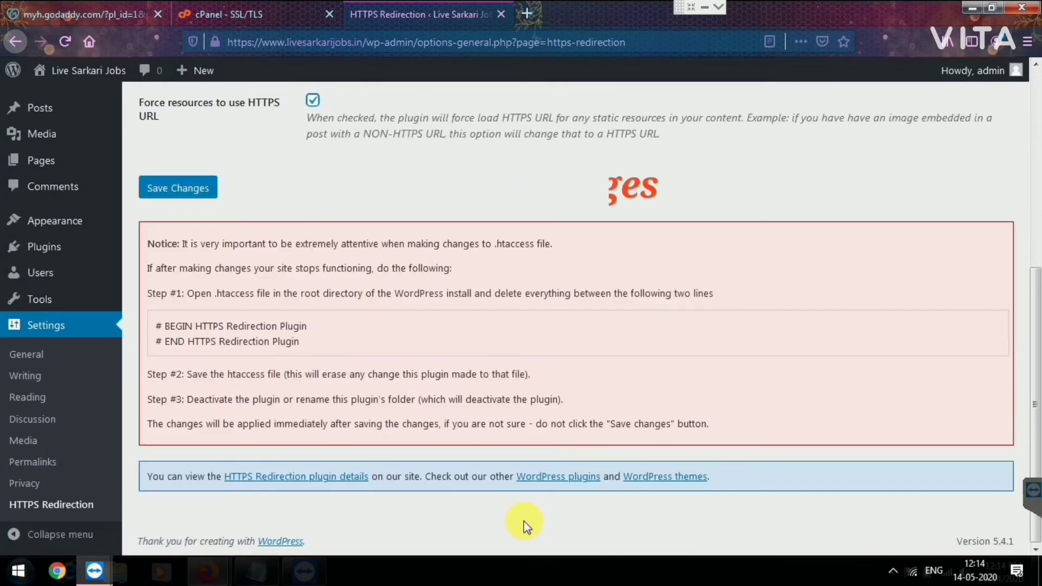
pyautogui.press('Tab')
pyautogui.press('Return')
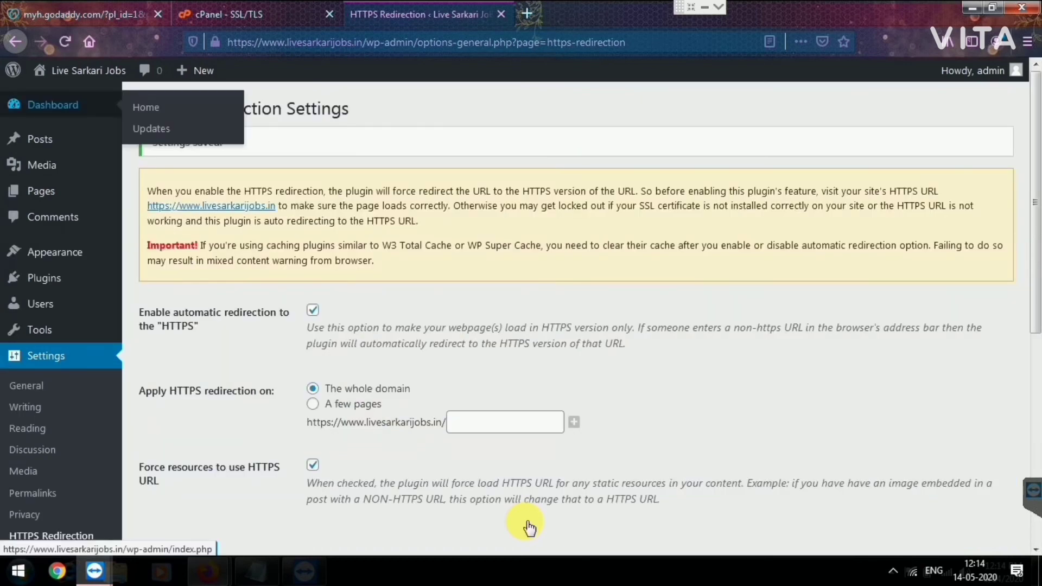
pyautogui.press('Return')
pyautogui.hotkey('ctrl', 't')
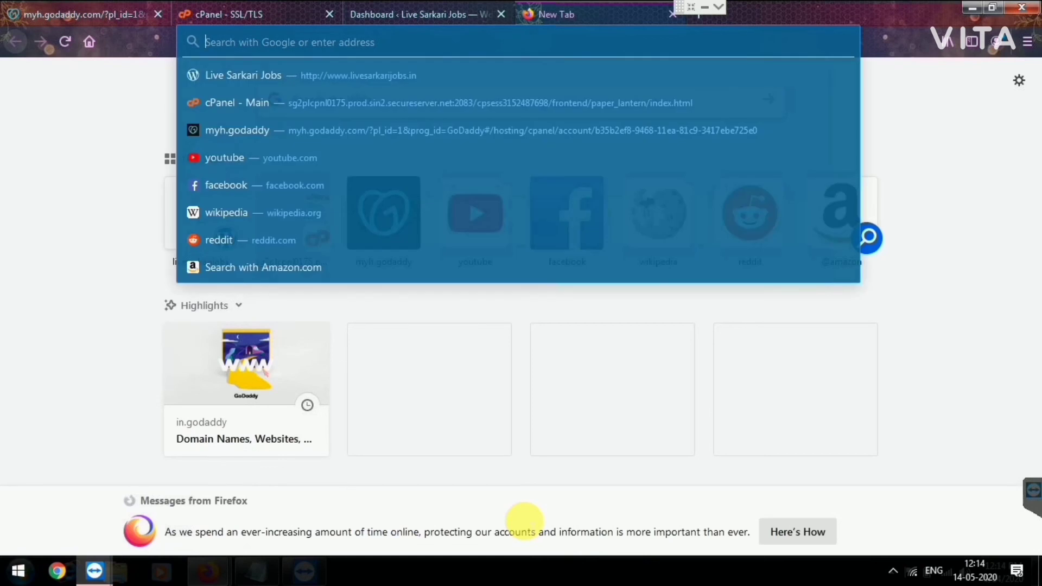
pyautogui.write('livesarkarijobs.in')
pyautogui.press('Return')
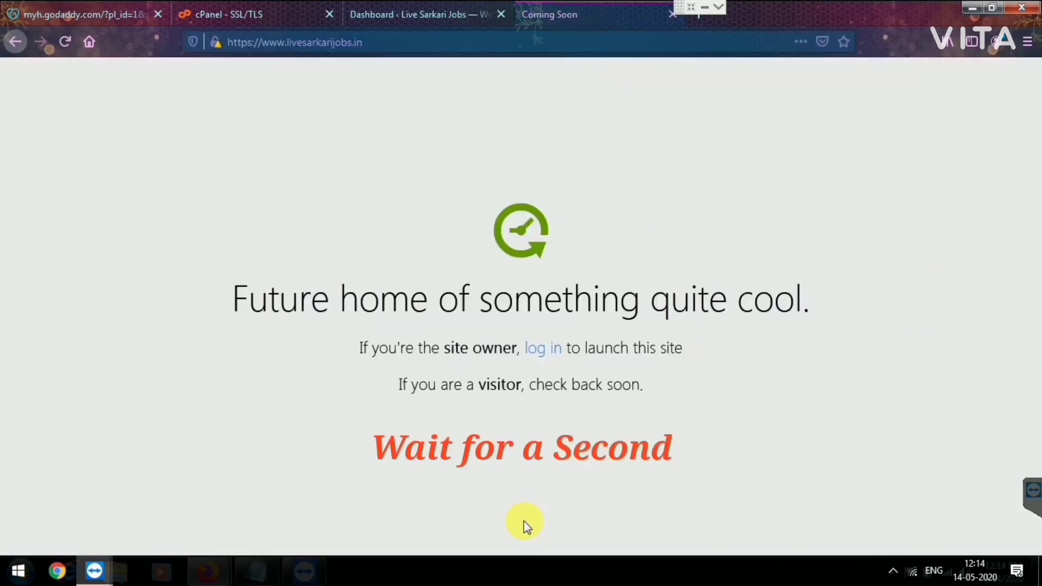
pyautogui.press('Return')
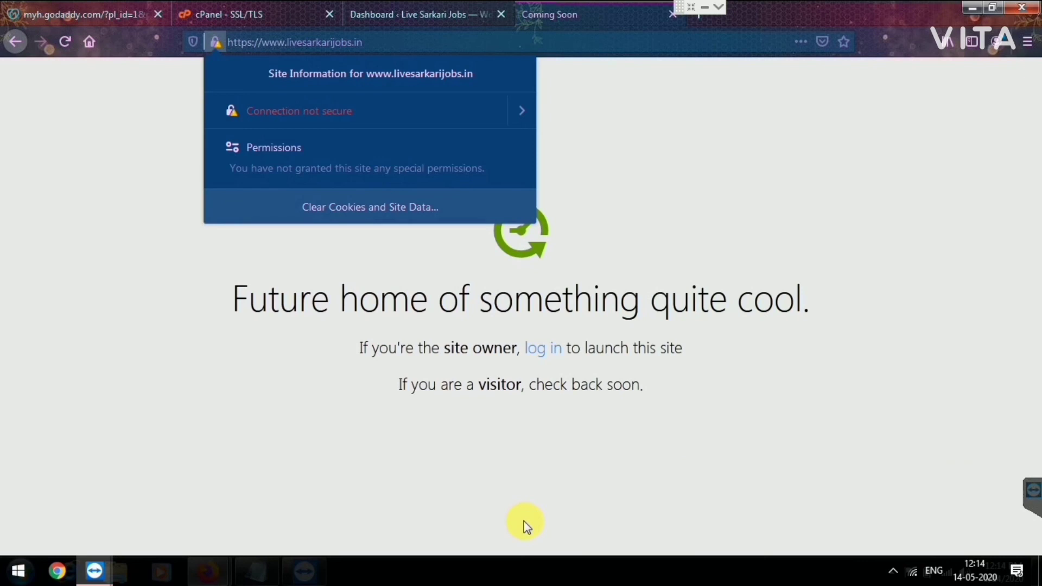
pyautogui.press('F5')
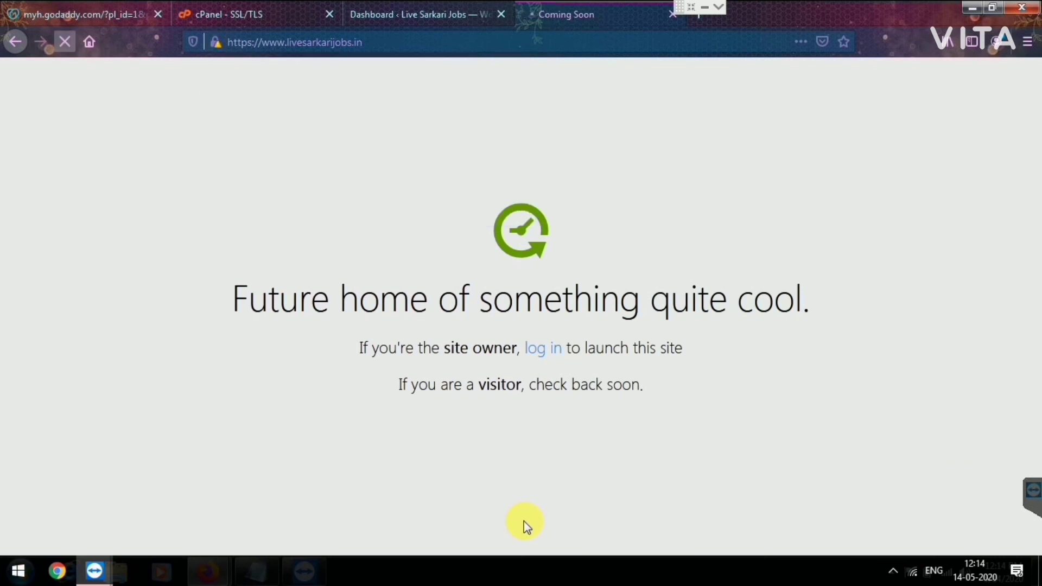